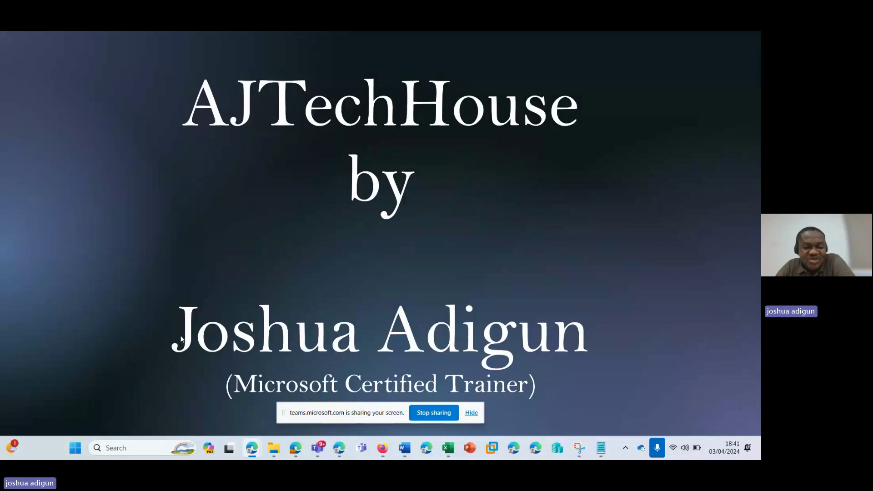
Advance the slideshow to the Agenda slide, then exit back to editing the deck
click(187, 322)
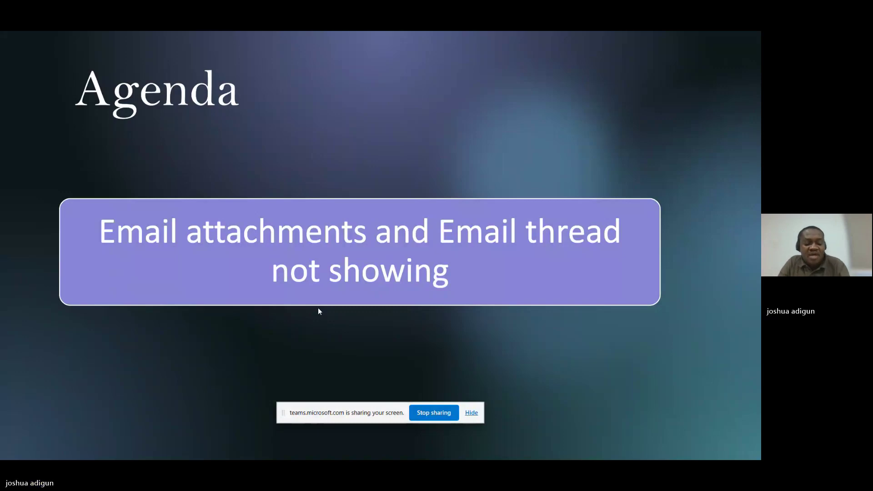
key(Escape)
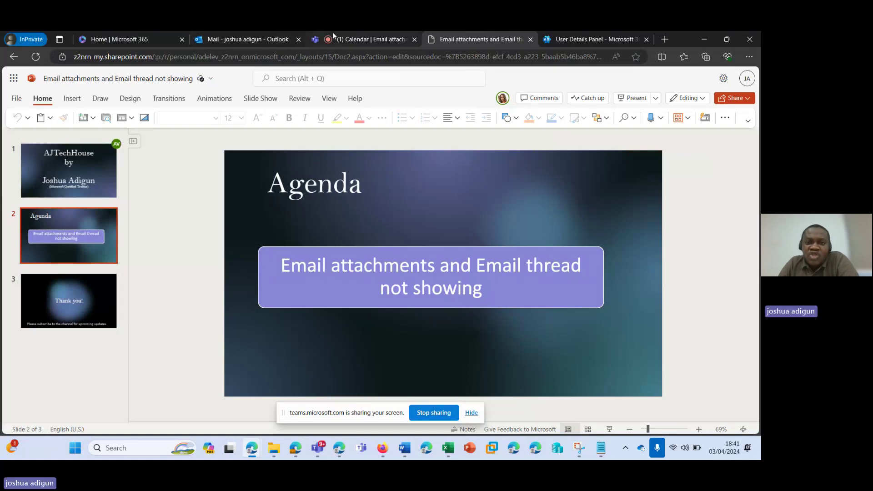
Go from the deck through the Teams Calendar tab to the Mail - Outlook tab
mouse_move(340, 40)
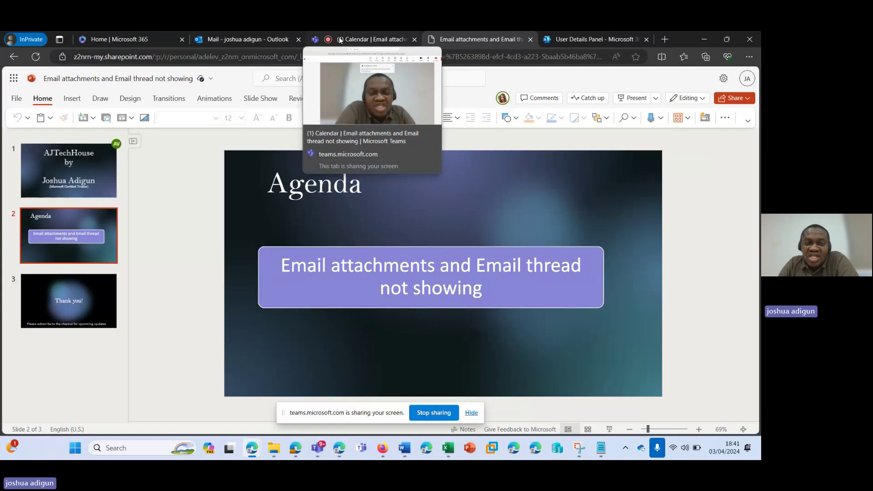
click(340, 40)
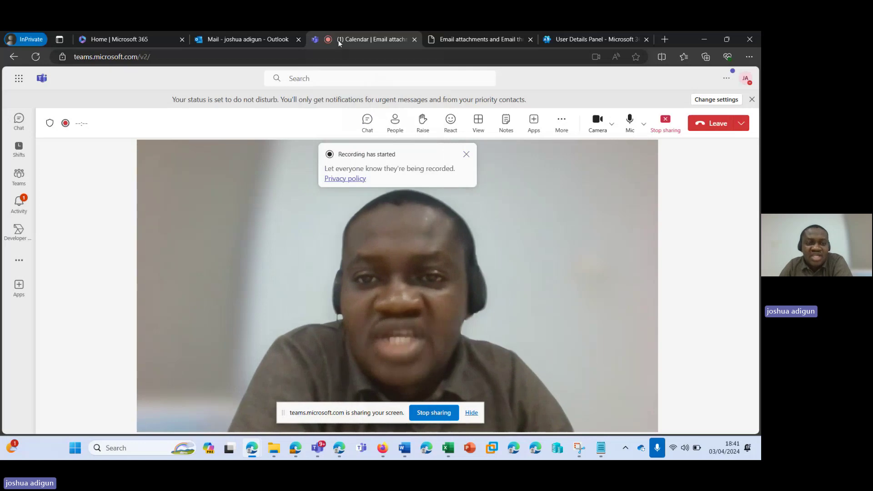
click(273, 37)
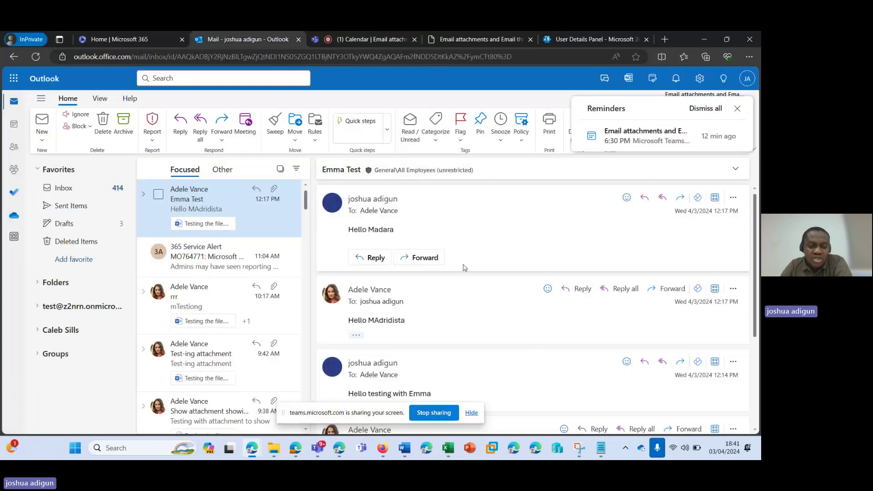
Scroll the conversation down to the 12:12 PM message with Testing the file.docx and dismiss the reminders
scroll(327, 230, down, 3)
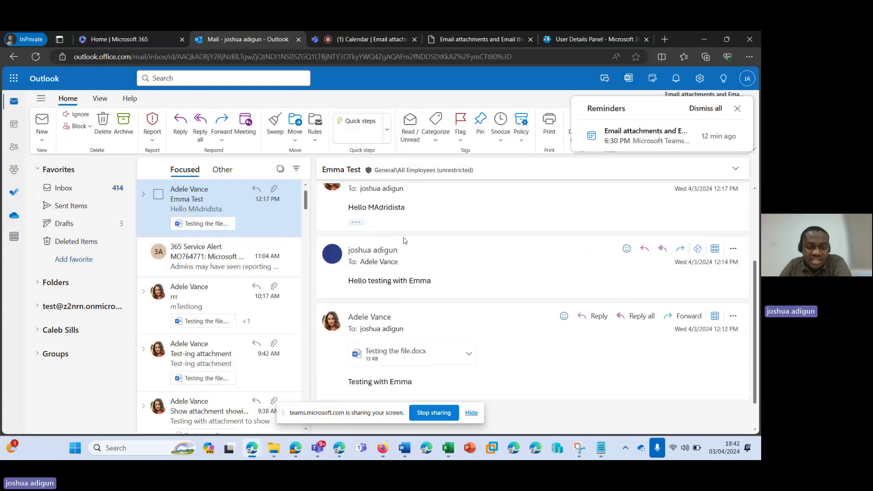
scroll(441, 243, up, 3)
scroll(420, 223, down, 4)
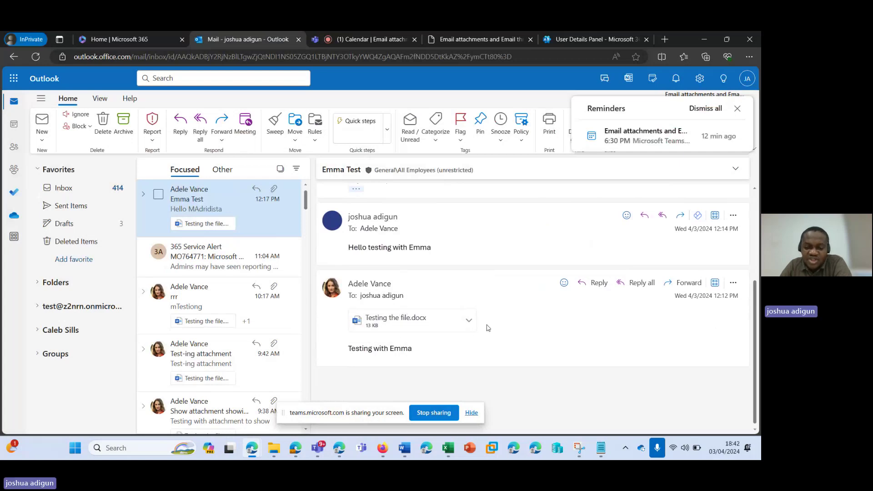
scroll(499, 320, up, 4)
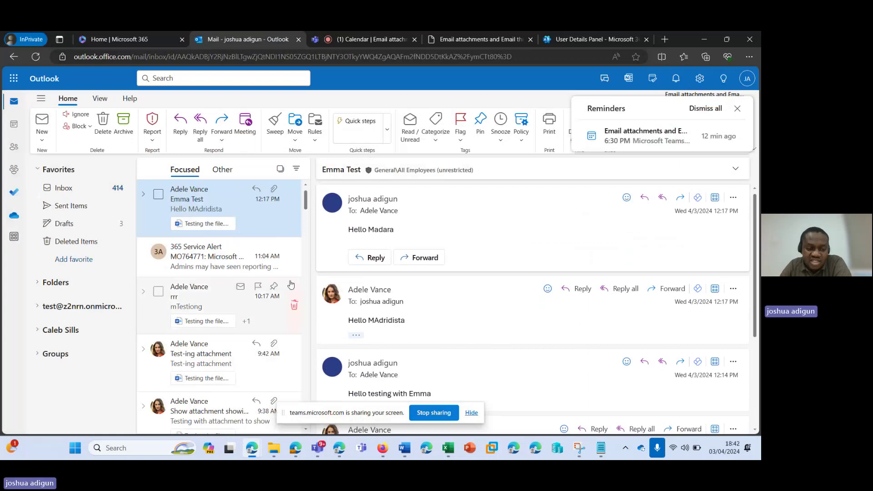
scroll(422, 283, down, 2)
scroll(377, 302, down, 2)
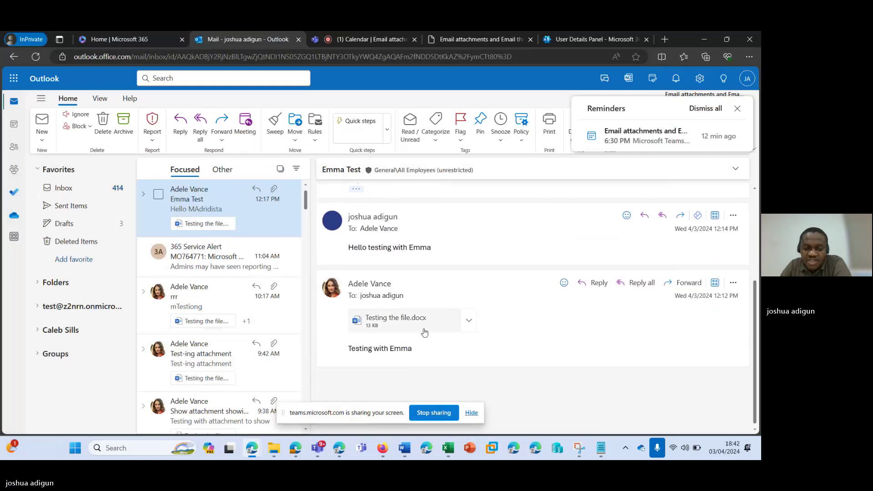
click(736, 110)
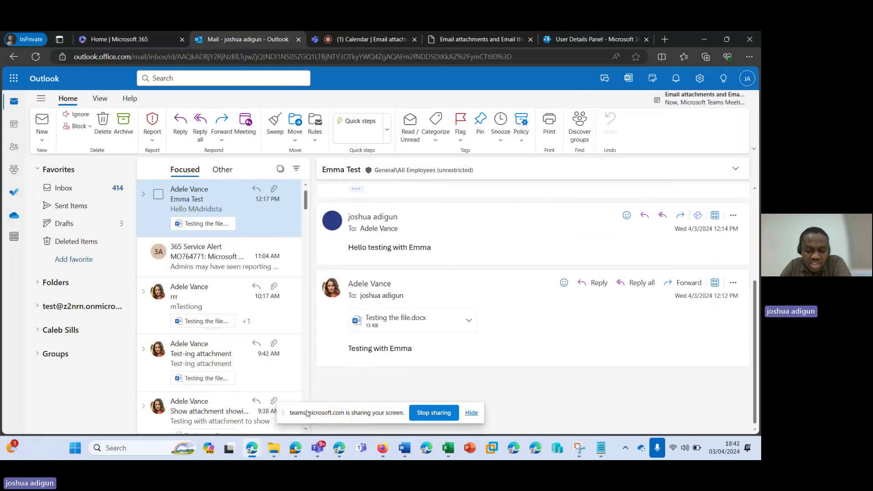
Bring up the second Edge window and show its Mail - Outlook inbox
mouse_move(298, 447)
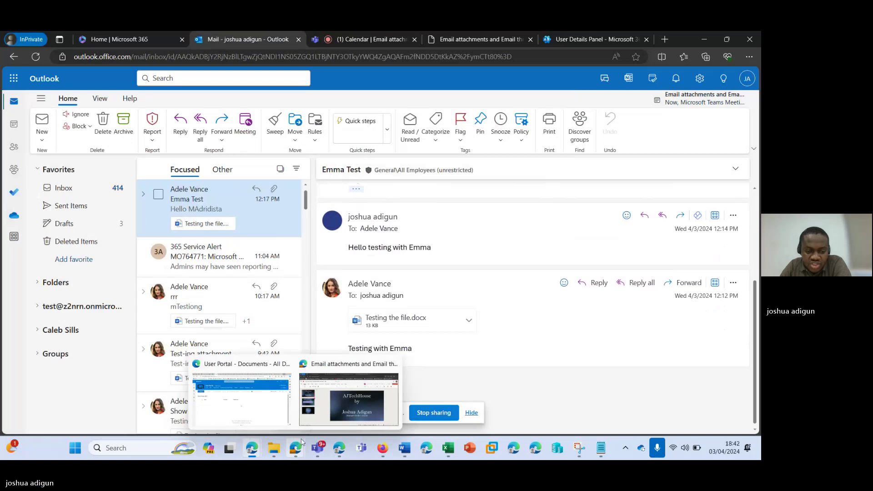
click(348, 399)
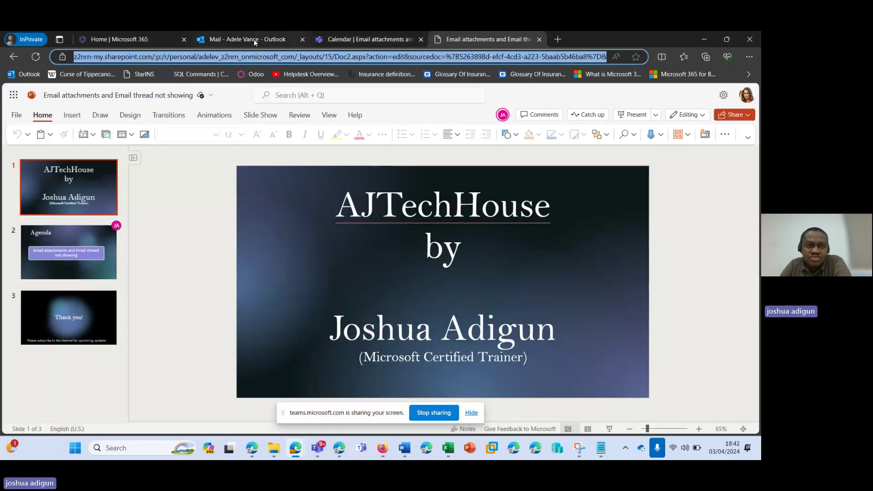
click(254, 39)
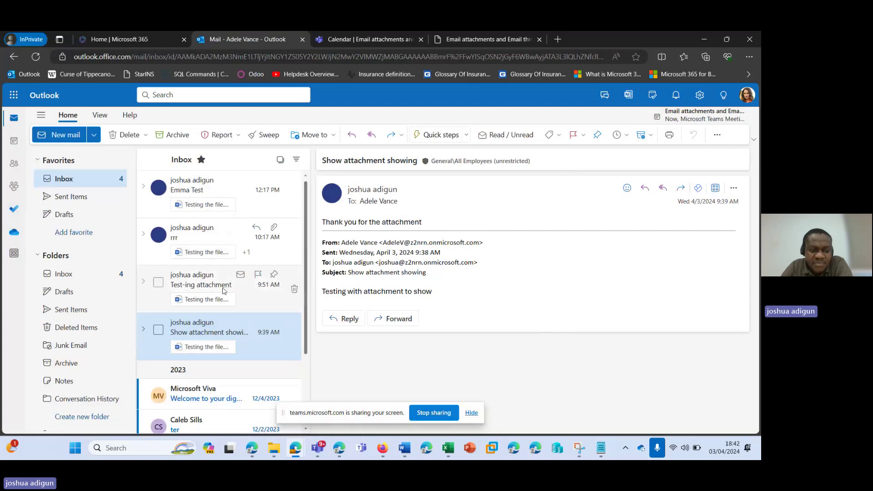
Start a new email addressed to the suggested contact
click(258, 306)
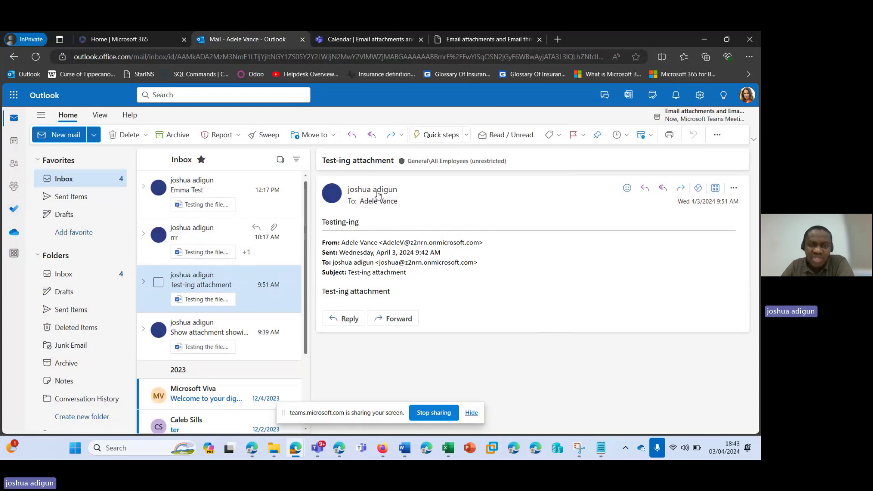
click(70, 136)
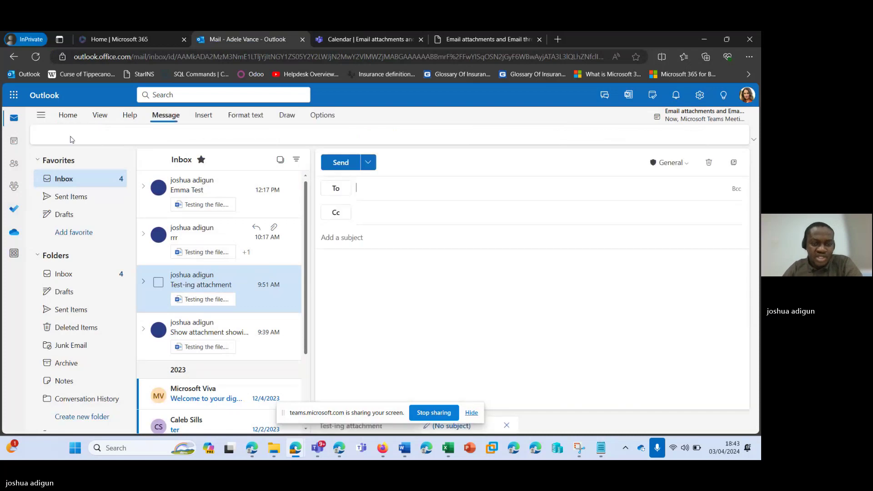
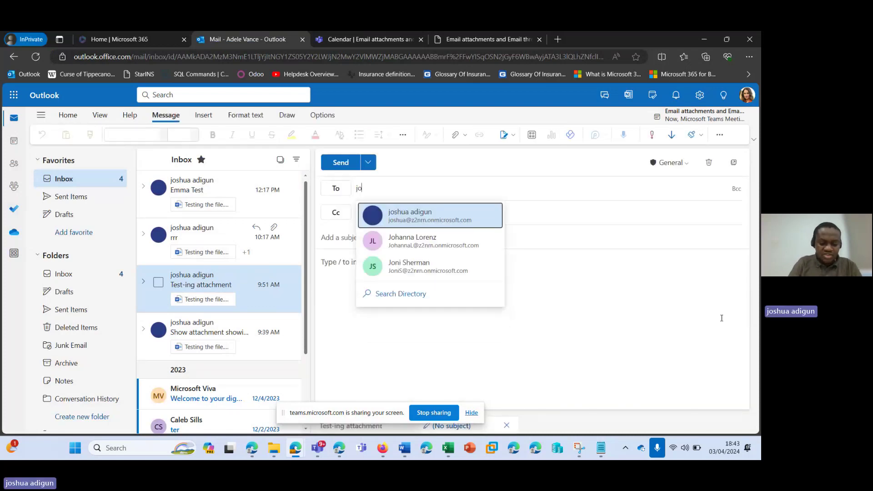
click(461, 224)
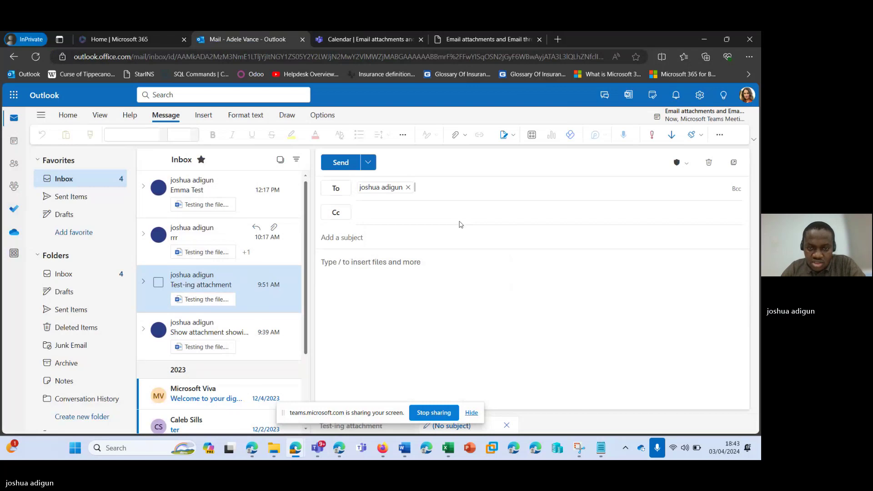
Write the body 'Testing with YouTube' and copy it into the subject line
click(368, 262)
text(Test)
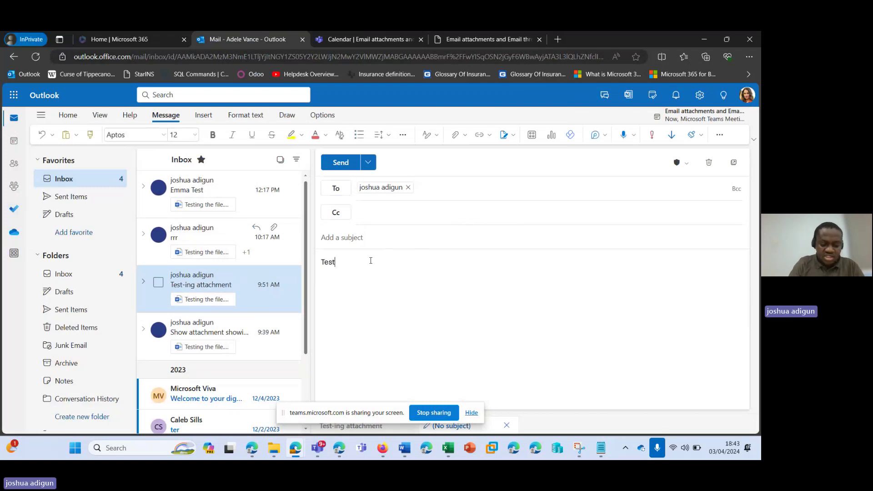
text(ing with )
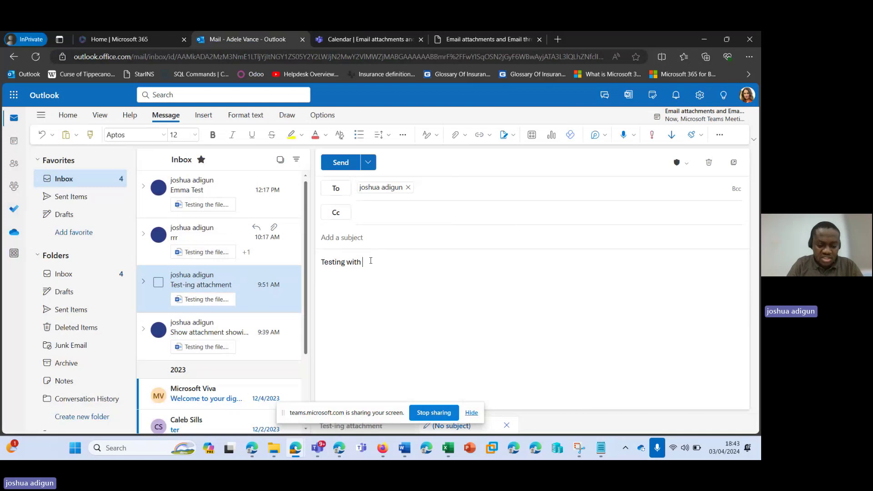
text(the)
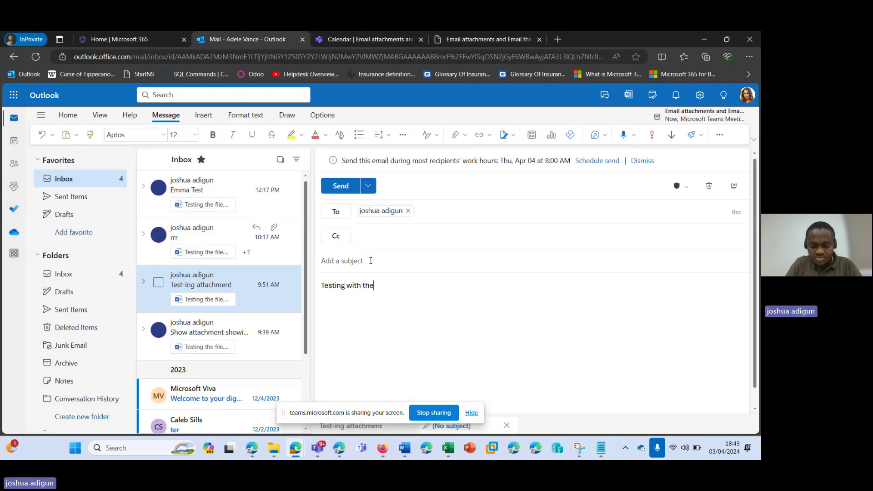
key(BackSpace)
key(BackSpace)
key(BackSpace)
key(BackSpace)
text(YouTub)
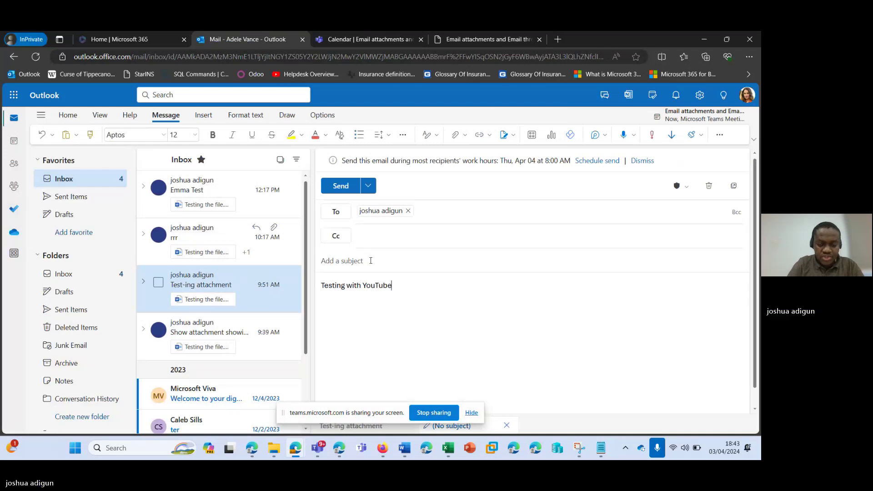
drag(399, 287, 318, 288)
key(ctrl+c)
click(342, 261)
key(ctrl+v)
click(383, 315)
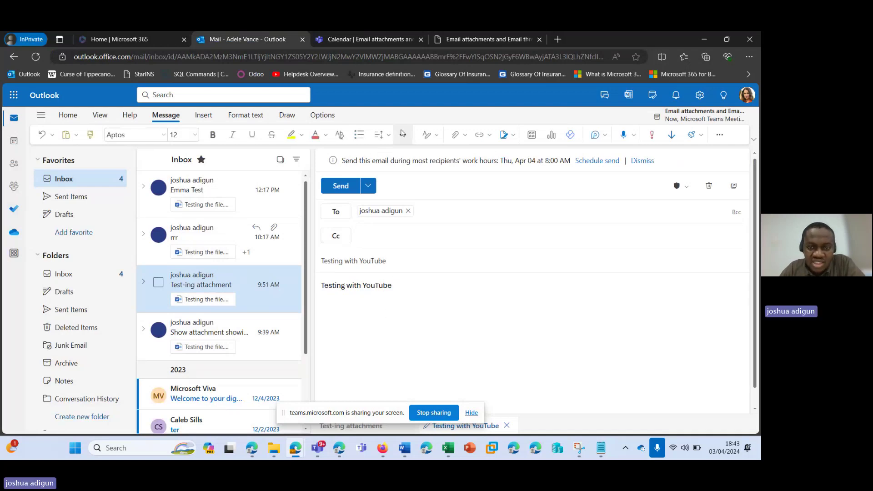
Attach Testing the file.docx and send the email
click(456, 135)
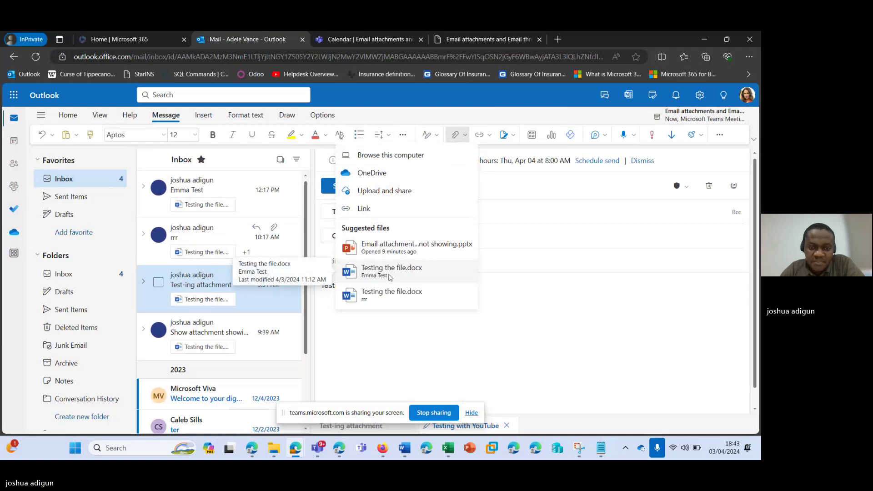
click(391, 276)
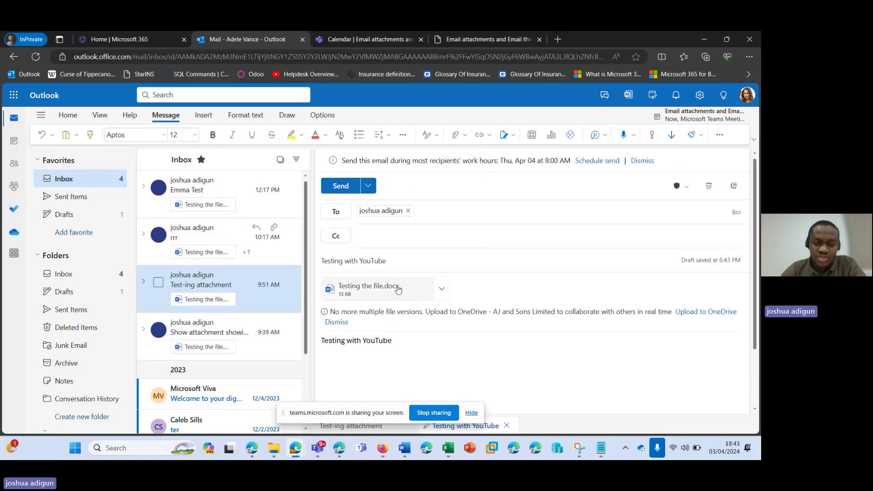
click(342, 187)
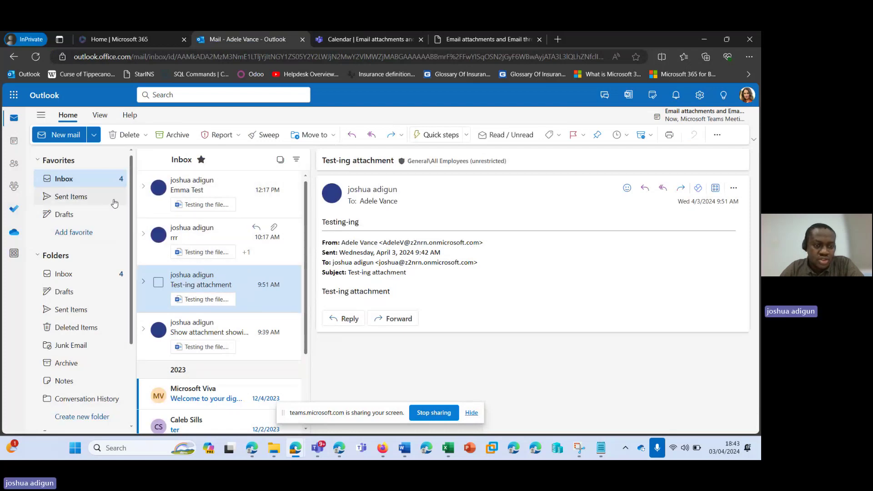
Confirm the email in Sent Items, then open Testing with YouTube in the recipient's inbox
click(83, 203)
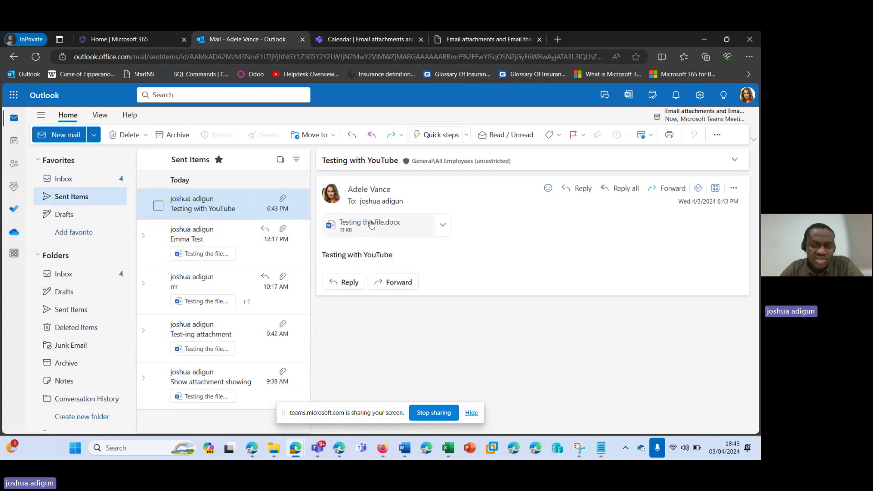
mouse_move(252, 449)
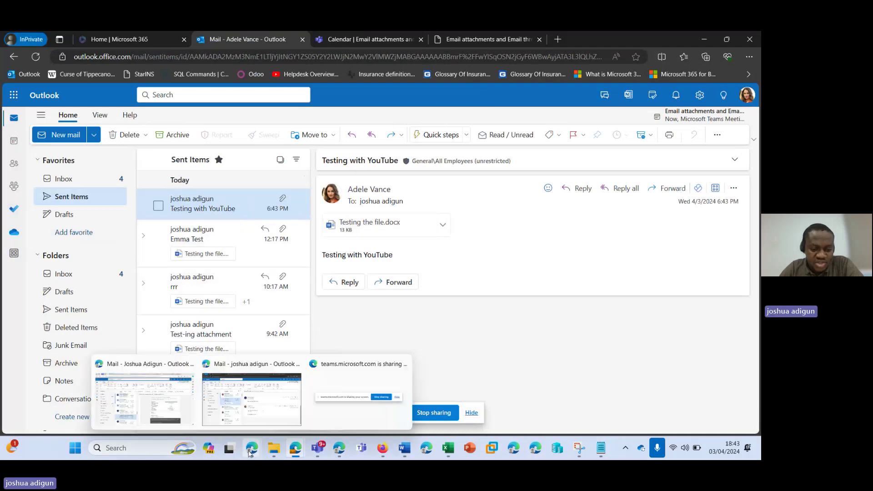
click(263, 400)
click(218, 199)
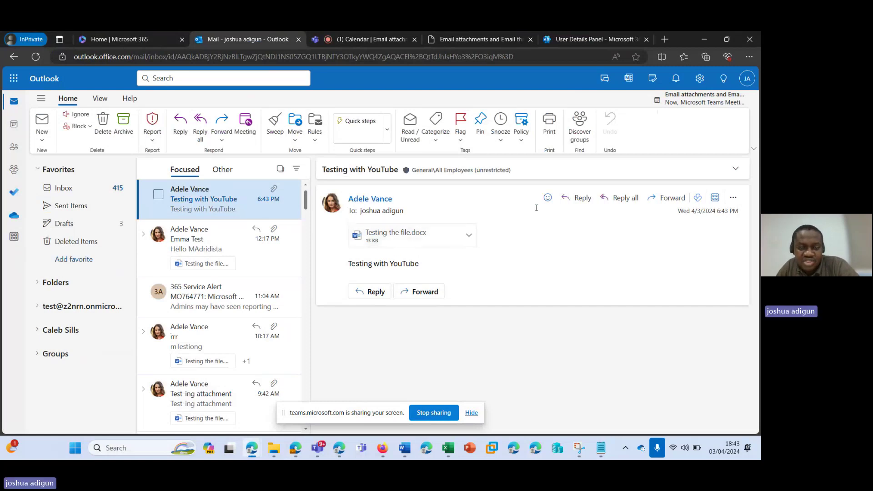
Reply 'Thanks for the attached file.' and send it despite the attachment reminder
click(587, 200)
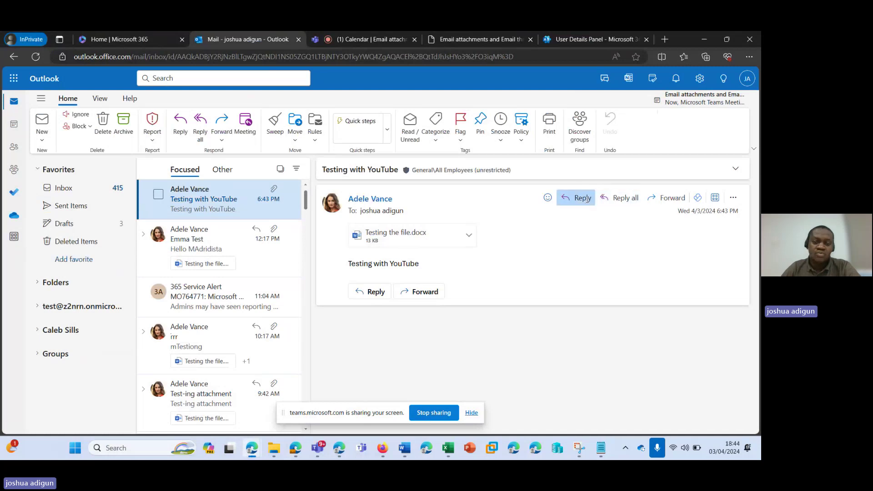
text(Thanks for the attache)
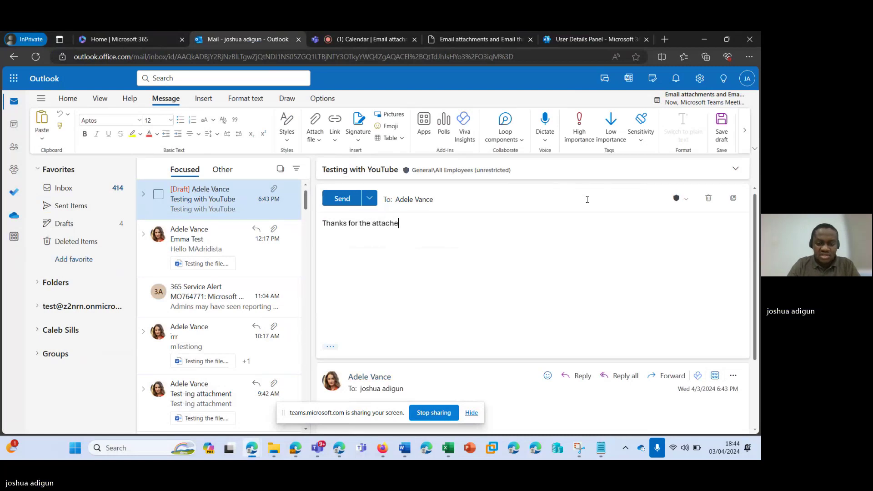
text(d file.)
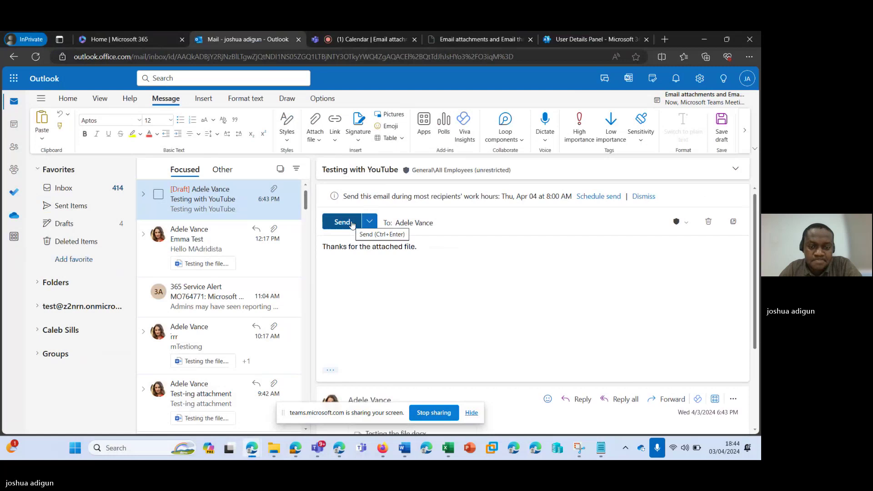
click(352, 225)
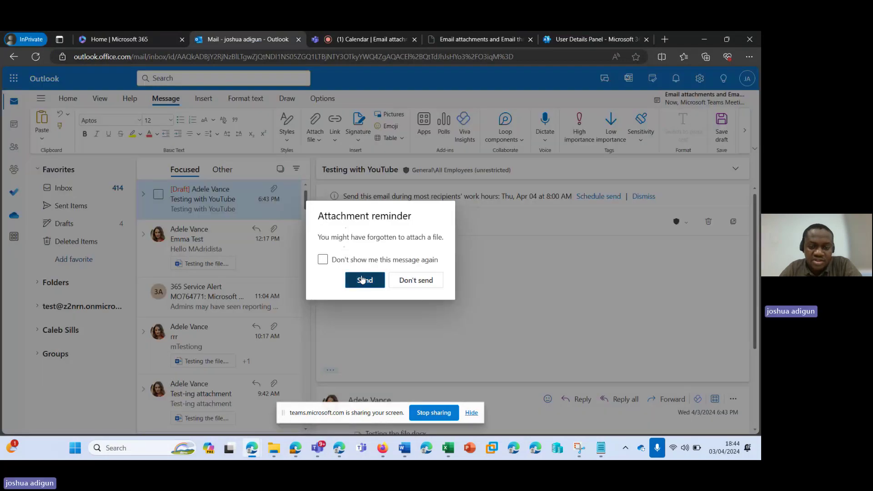
click(362, 279)
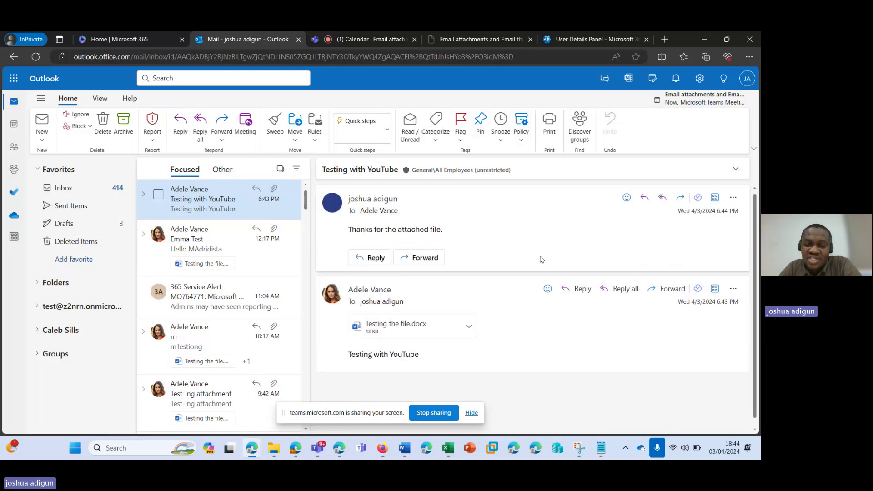
Switch to the other account's mail window and show its Inbox with the new reply
scroll(430, 301, down, 1)
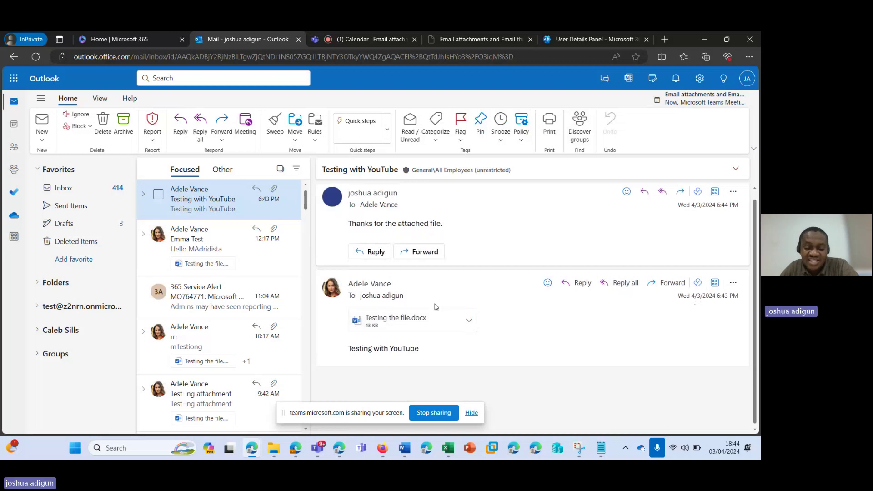
scroll(433, 288, up, 1)
mouse_move(260, 443)
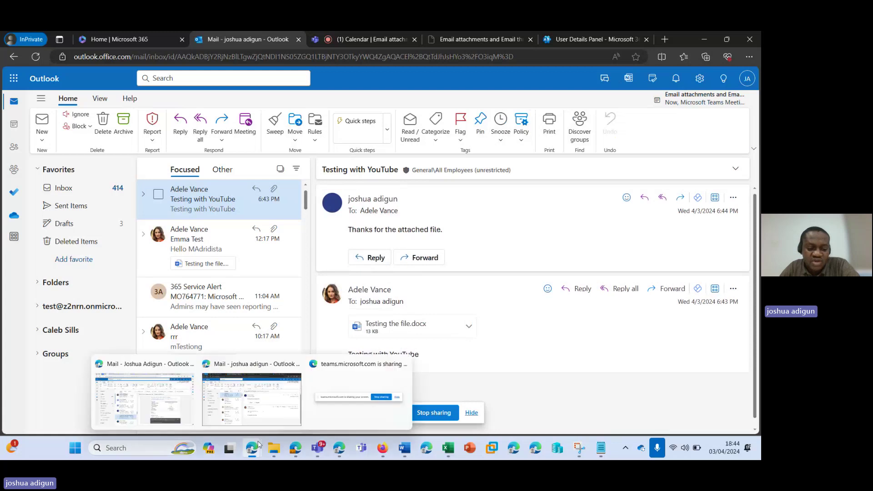
mouse_move(296, 448)
click(341, 398)
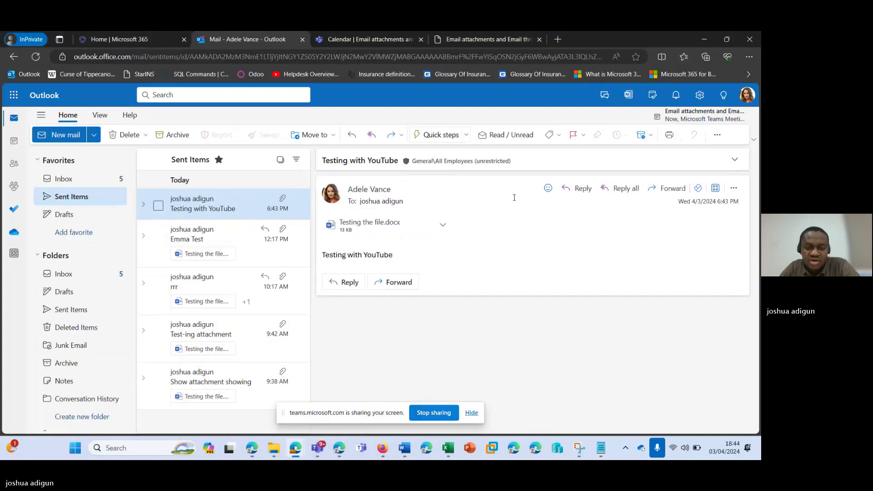
click(64, 178)
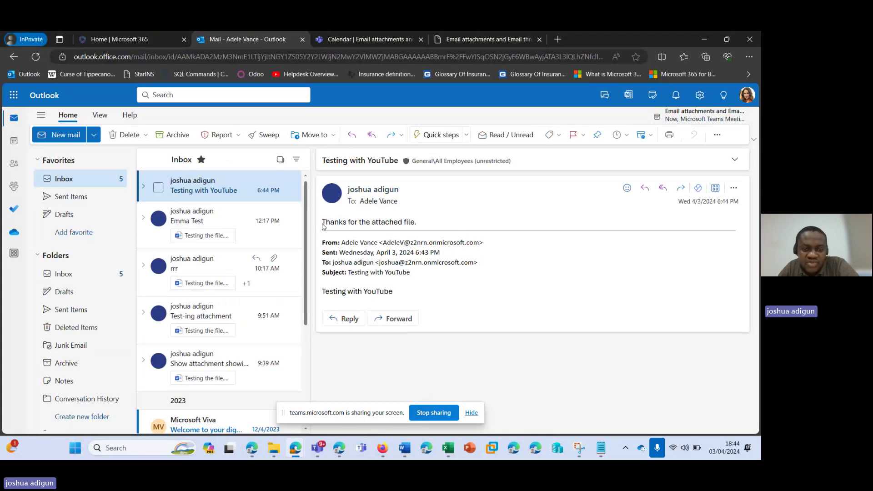
Highlight the reply text, check Sent Items, and return to the Inbox
drag(323, 223, 412, 220)
click(439, 288)
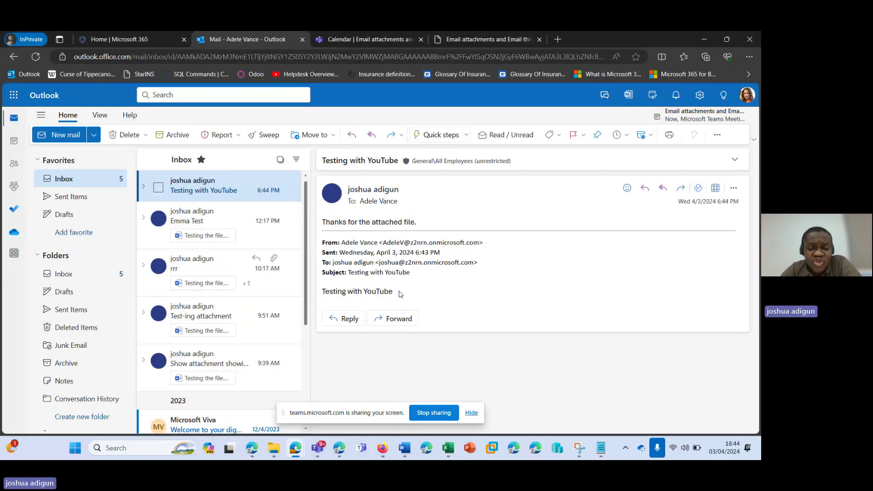
click(70, 196)
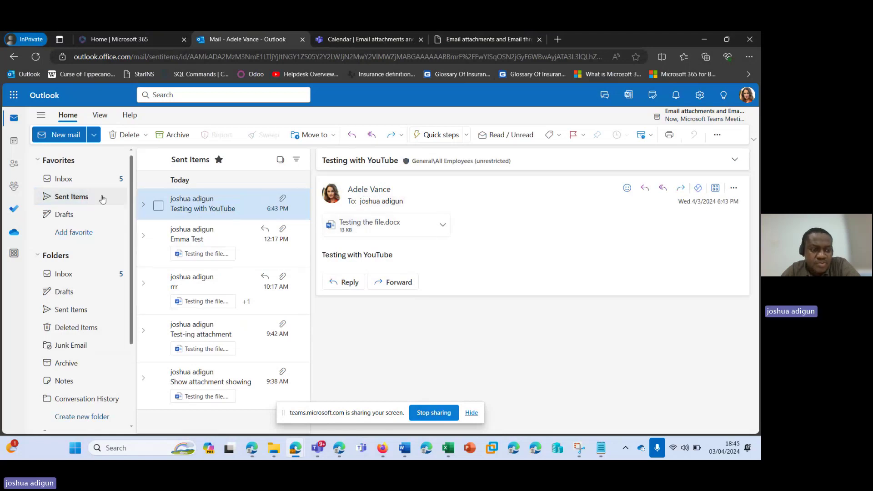
click(67, 180)
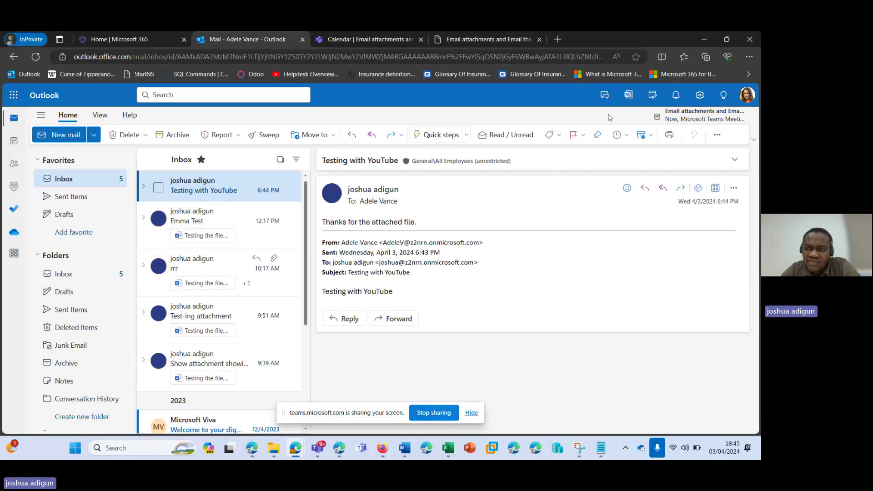
Open Settings > Mail > Layout and scroll to the Arrange the reading pane options
click(695, 97)
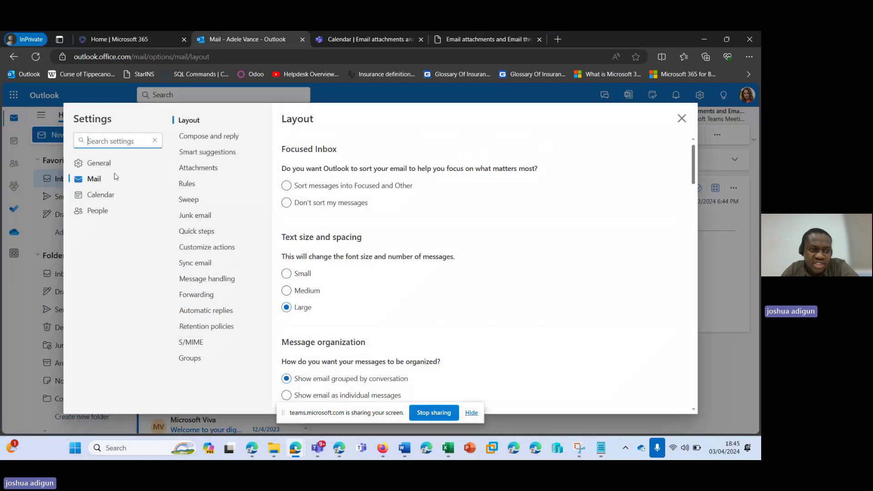
click(103, 181)
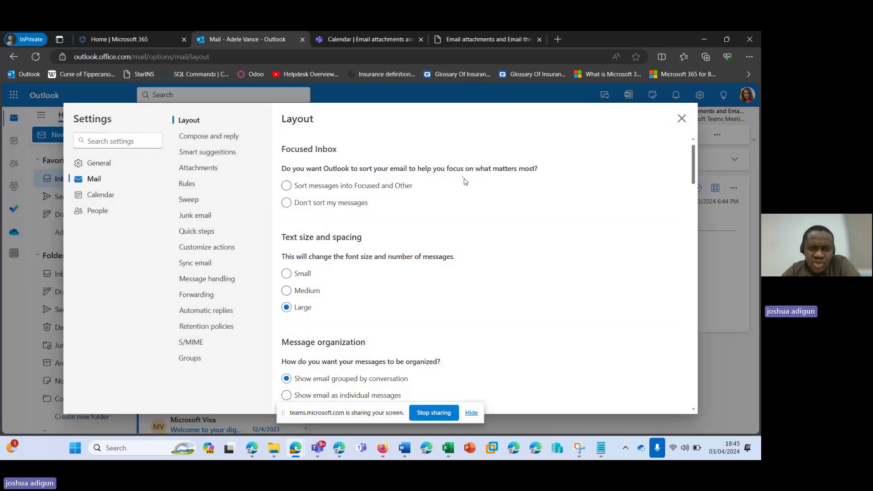
scroll(394, 189, down, 5)
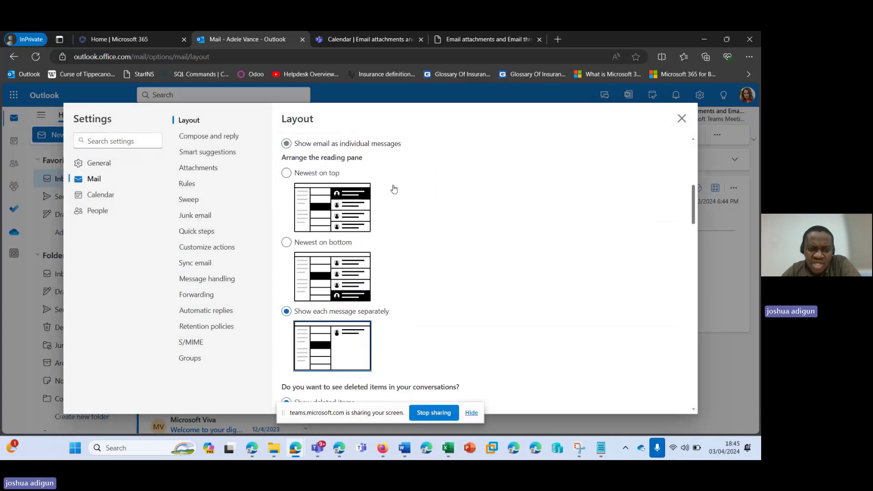
scroll(383, 199, up, 1)
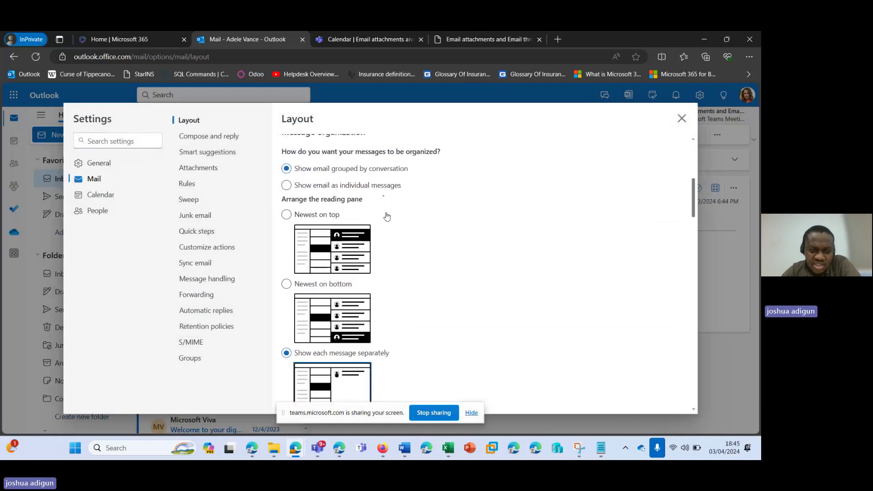
scroll(389, 223, down, 1)
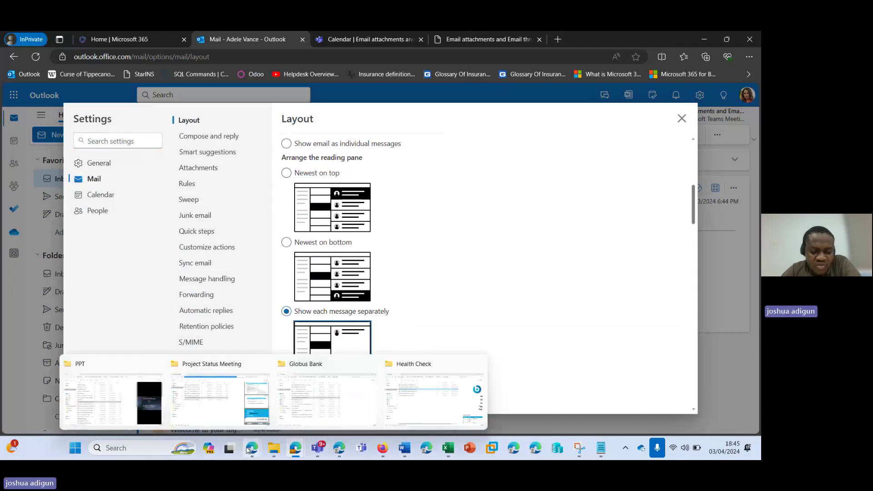
In the original account's window, scroll through Mail > Layout to the reading-pane and sender-name options
mouse_move(252, 448)
click(270, 406)
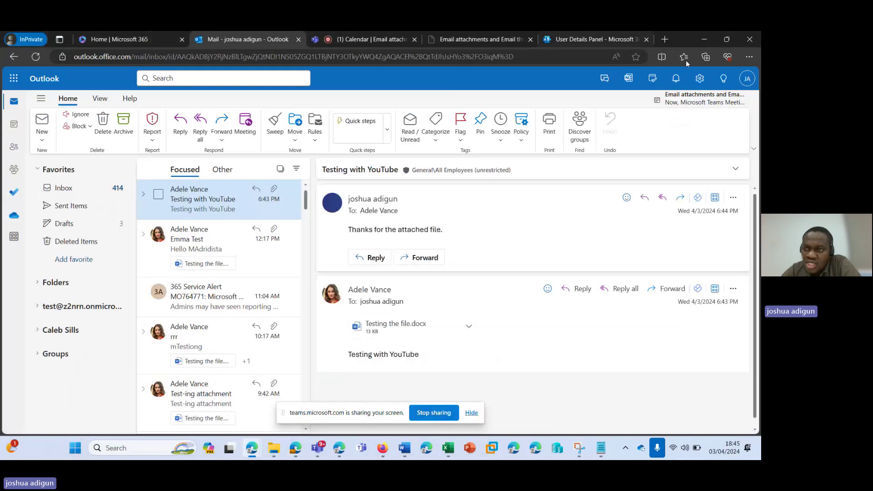
click(699, 78)
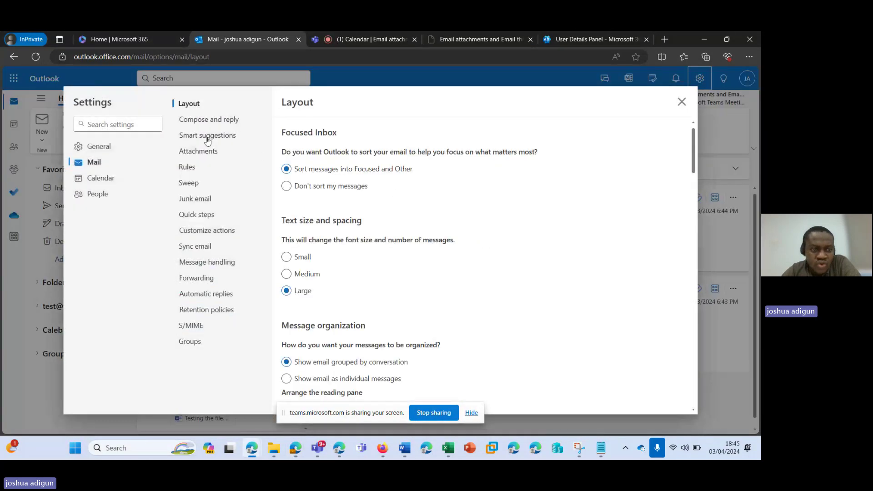
scroll(400, 210, down, 5)
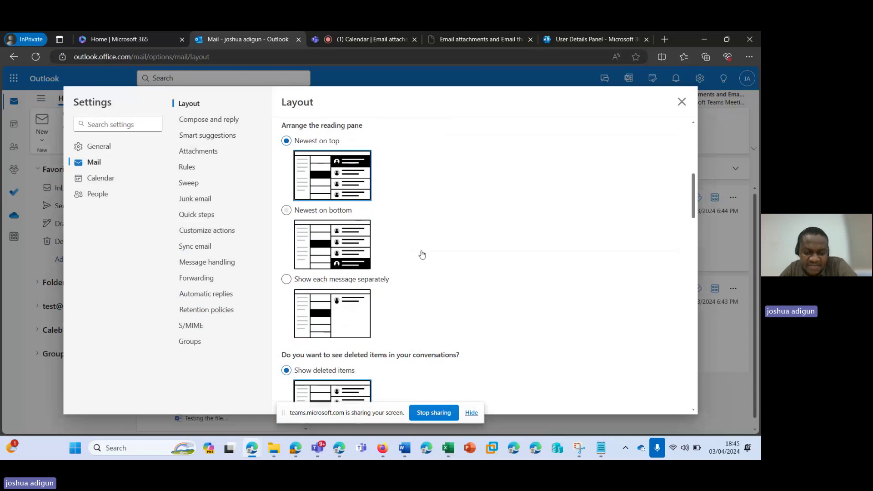
scroll(431, 238, down, 6)
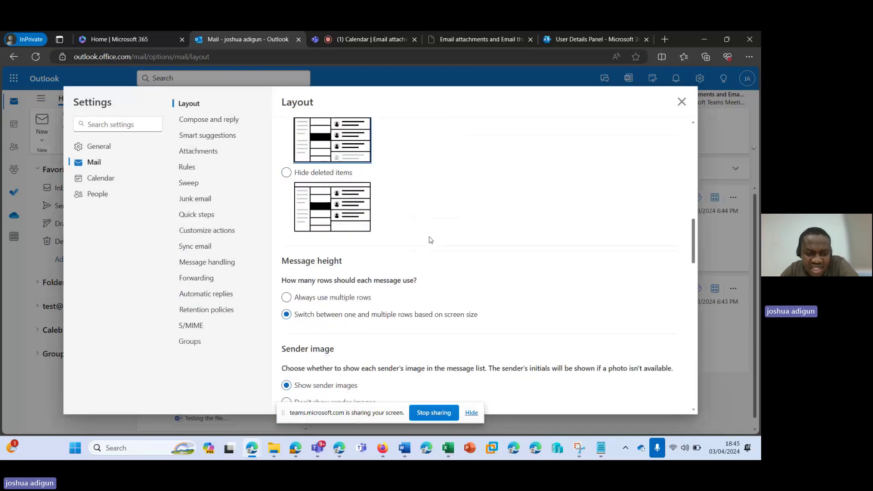
scroll(431, 239, down, 6)
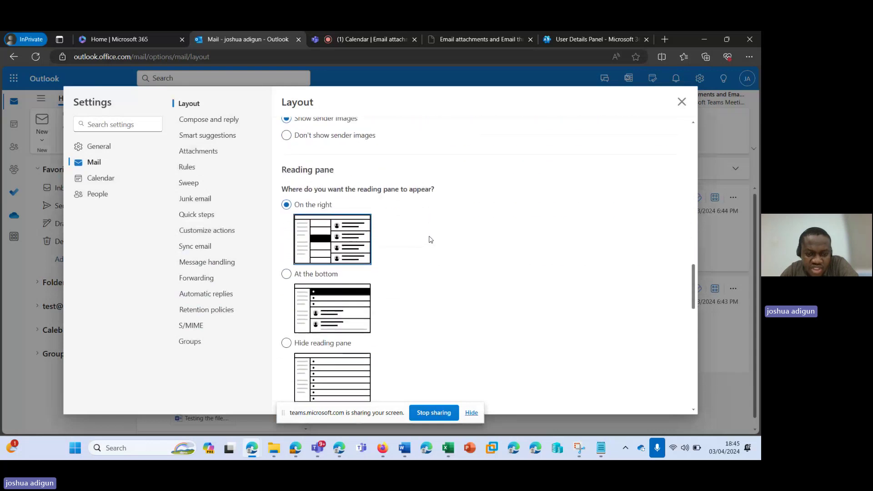
scroll(430, 240, down, 5)
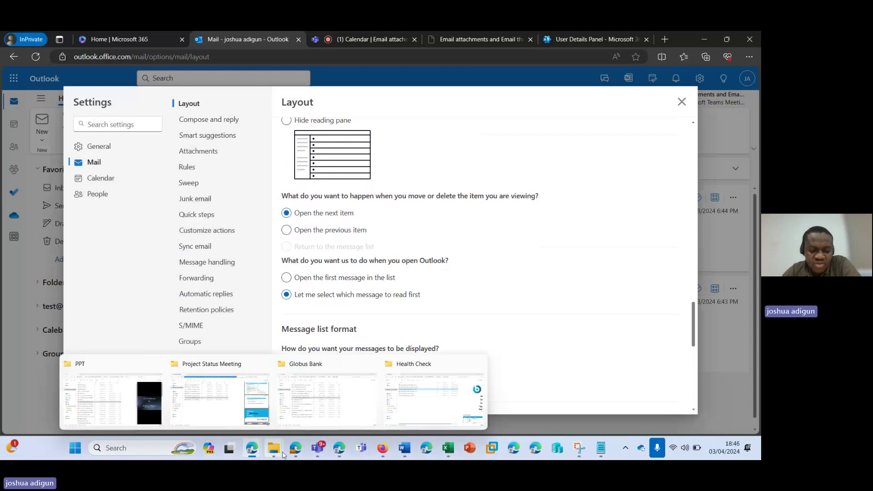
In the other account's Layout settings, check that message preview text is hidden and inline attachment previews are shown
mouse_move(295, 447)
click(338, 405)
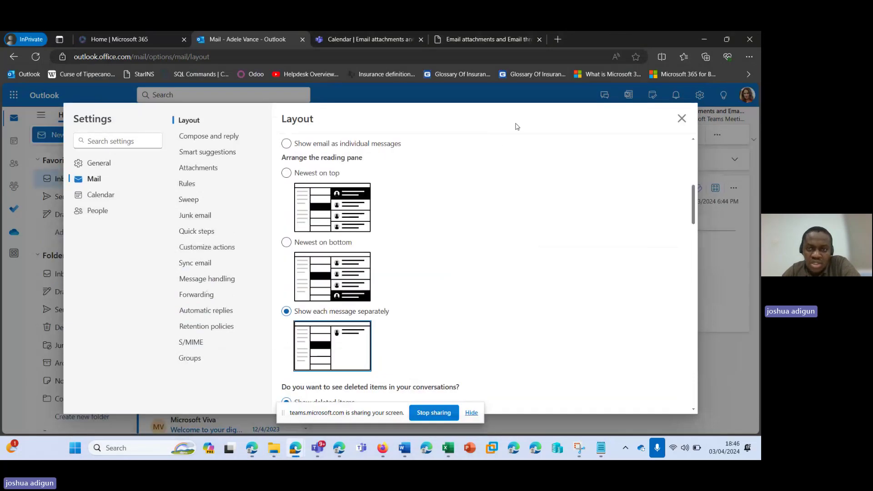
scroll(486, 216, down, 5)
scroll(473, 187, down, 5)
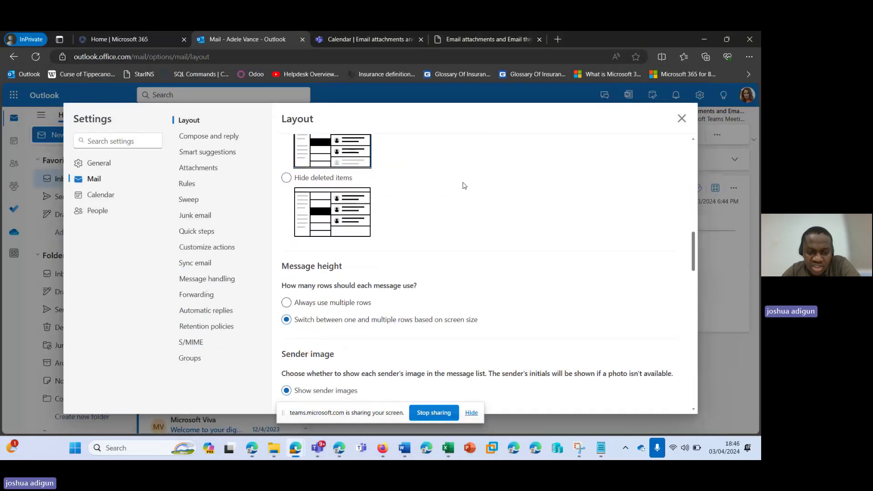
scroll(455, 184, down, 5)
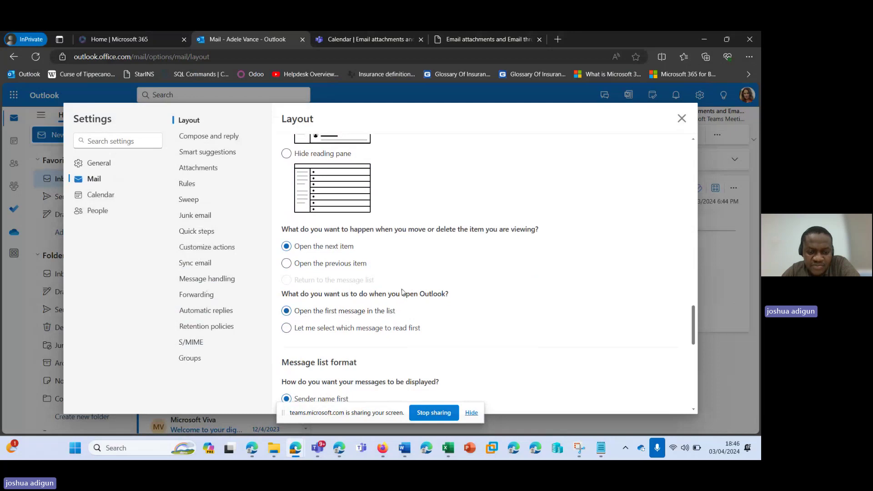
scroll(409, 248, down, 5)
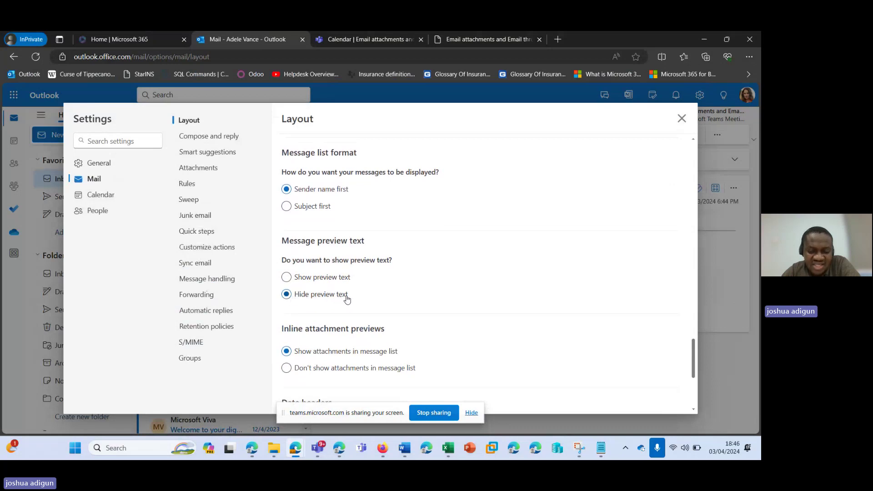
scroll(346, 298, down, 1)
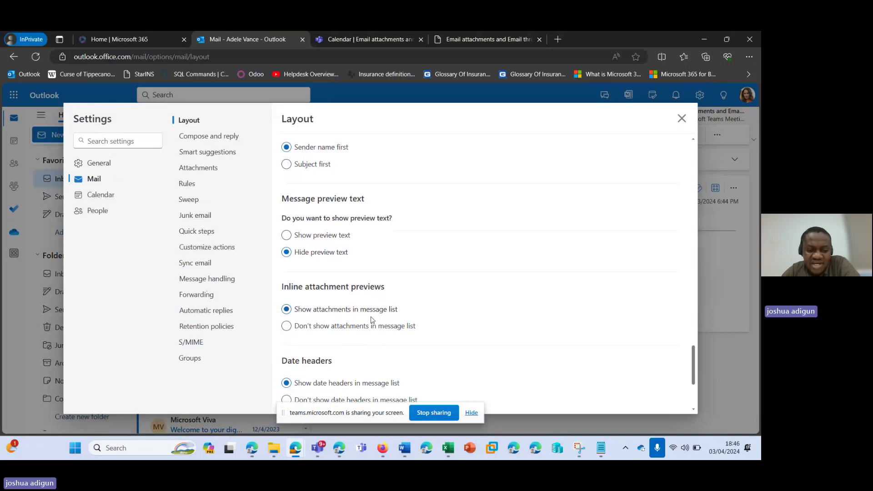
mouse_move(257, 451)
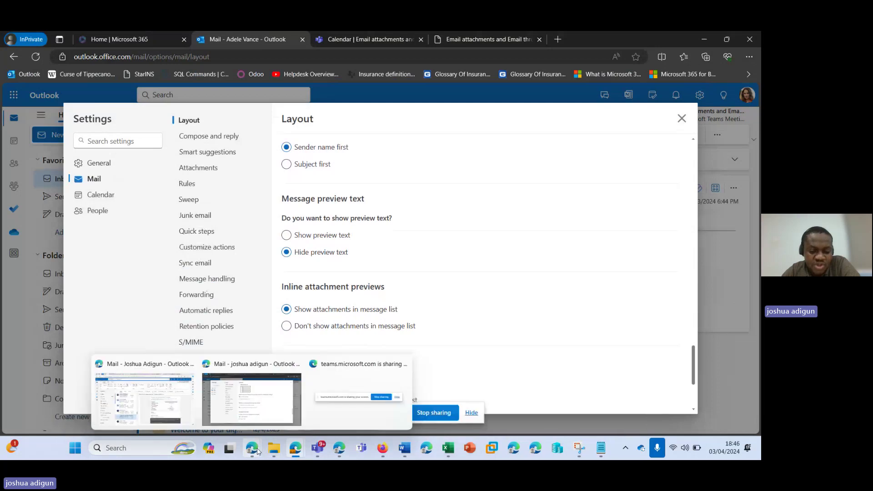
click(273, 398)
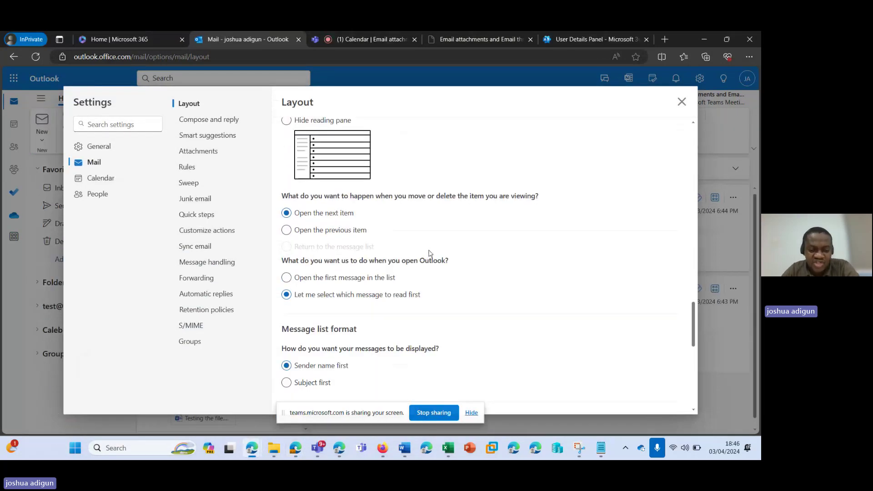
scroll(432, 248, down, 5)
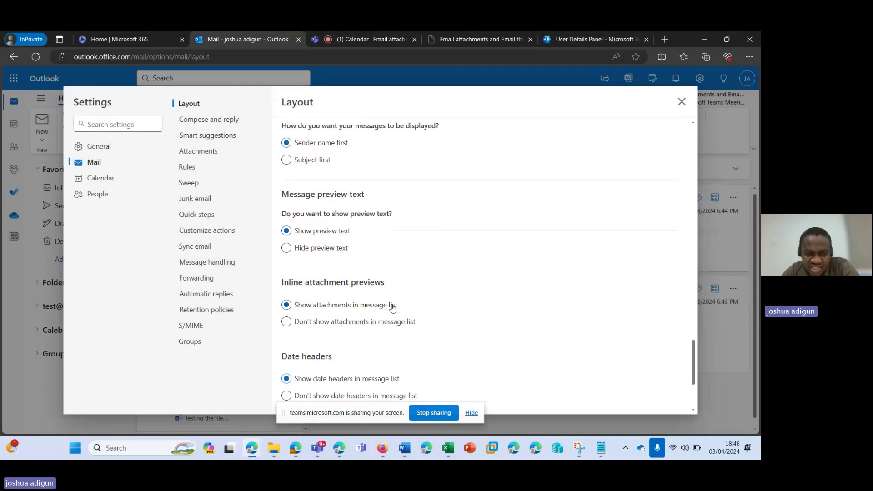
scroll(398, 306, down, 1)
scroll(400, 300, up, 5)
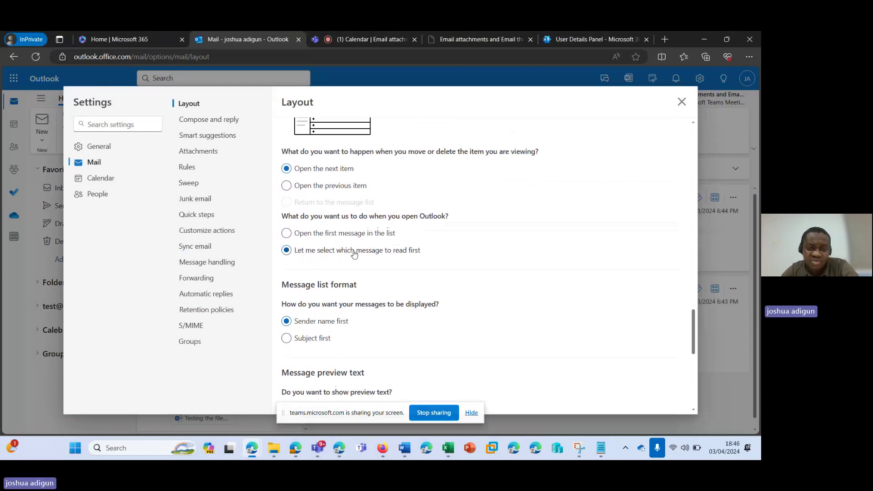
scroll(414, 250, up, 10)
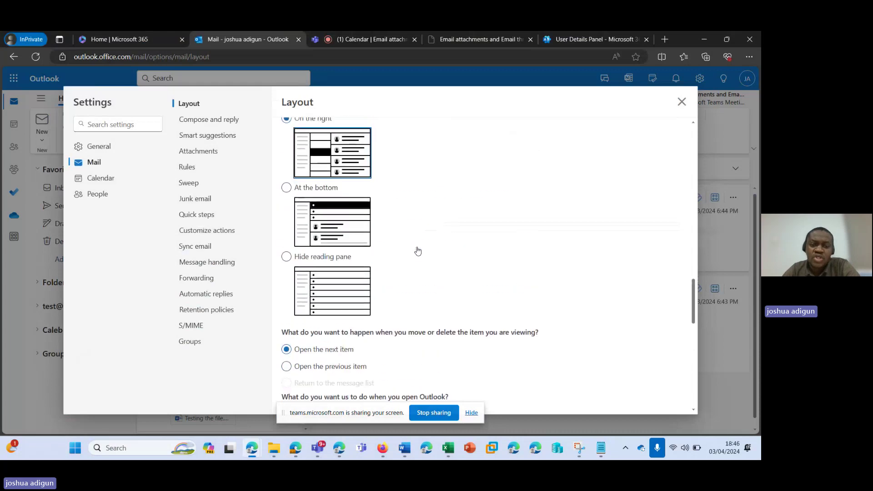
scroll(418, 251, up, 5)
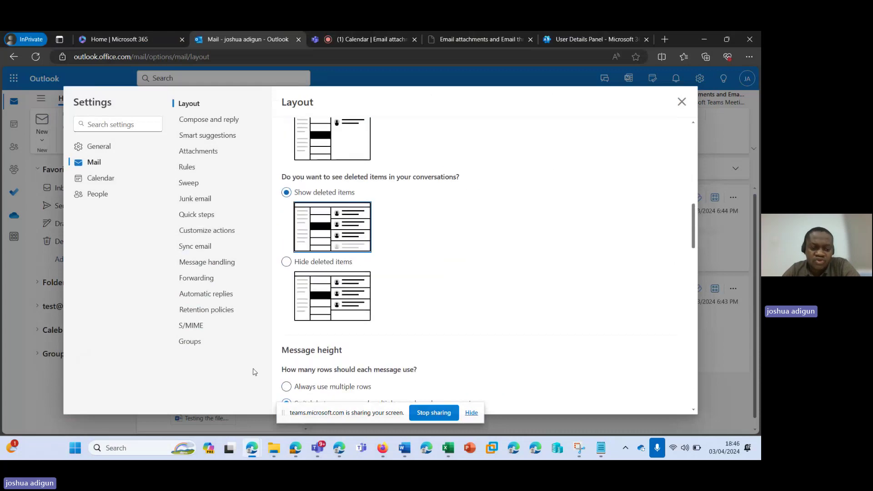
mouse_move(295, 446)
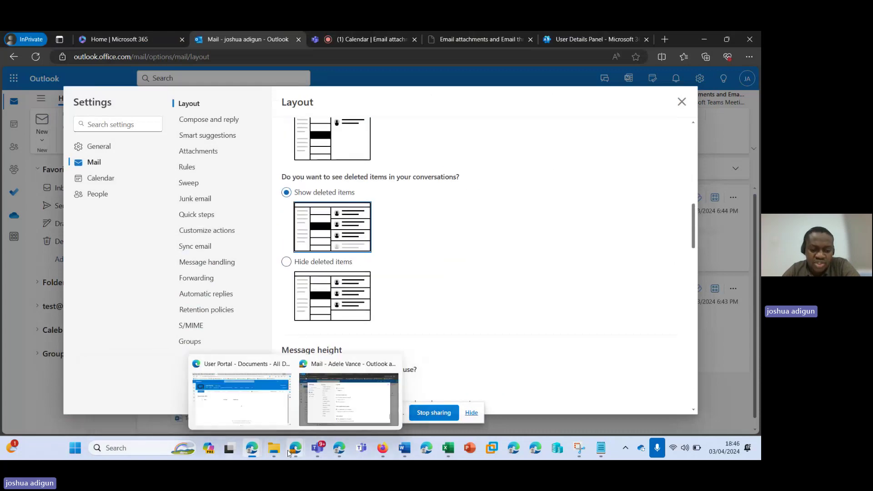
Set the second mailbox's reading pane to show conversations Newest on top, and save
click(331, 414)
scroll(375, 217, up, 10)
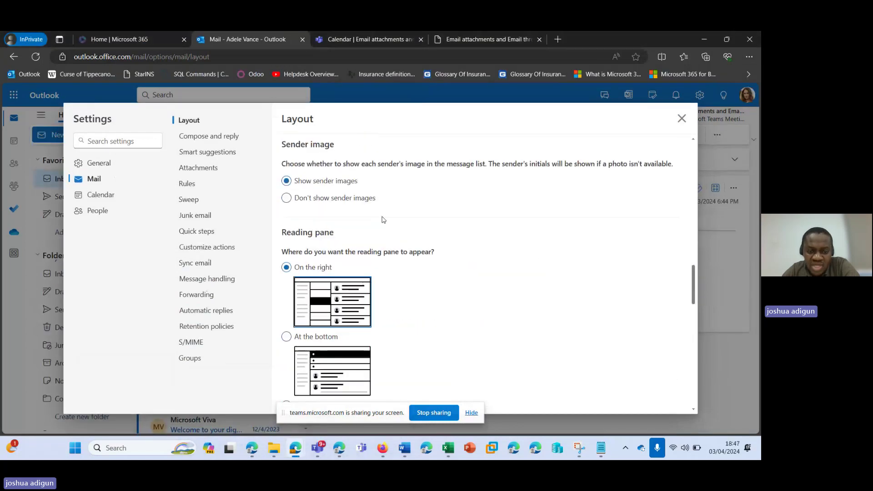
scroll(375, 217, up, 5)
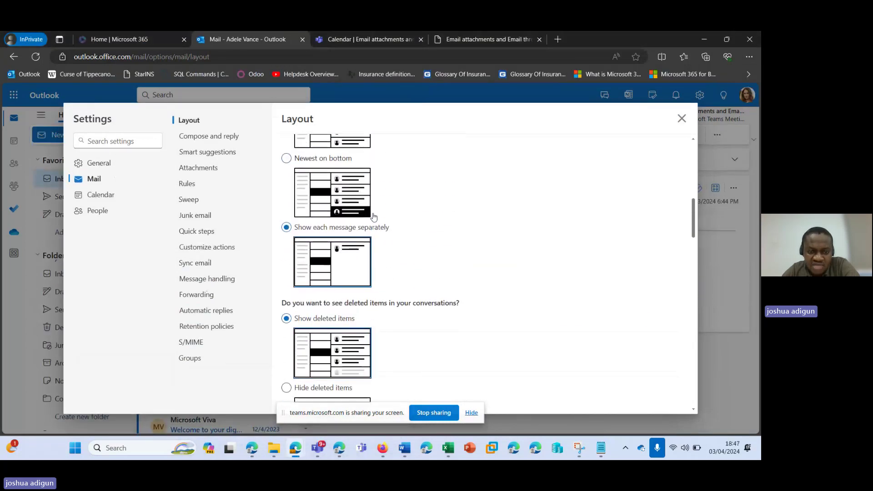
scroll(374, 217, up, 4)
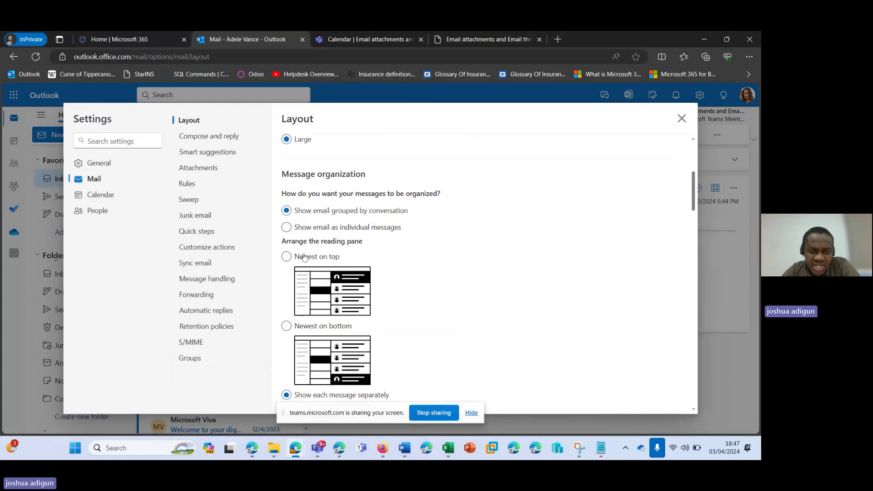
click(287, 258)
scroll(561, 258, down, 3)
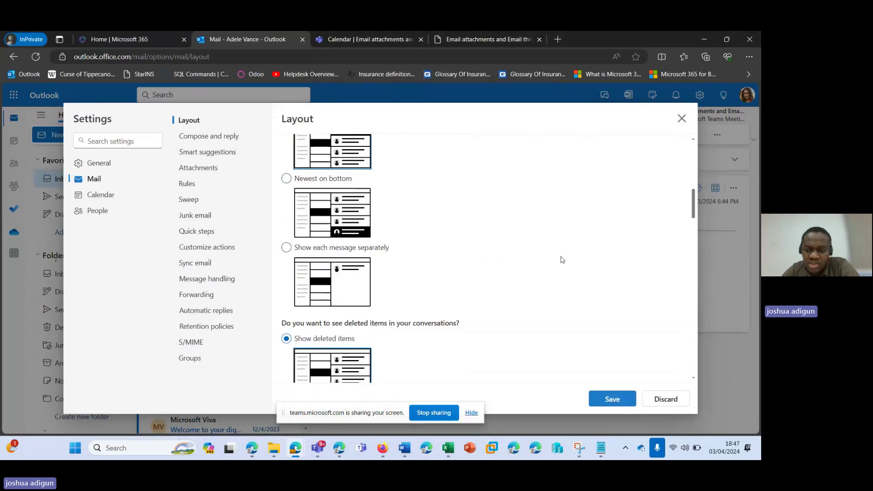
click(619, 400)
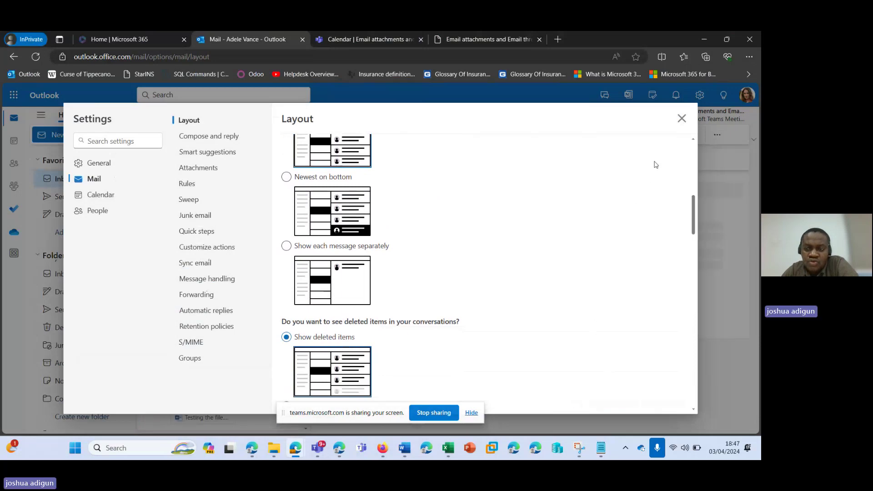
Close Settings and open the Testing with YouTube message in the inbox
click(682, 119)
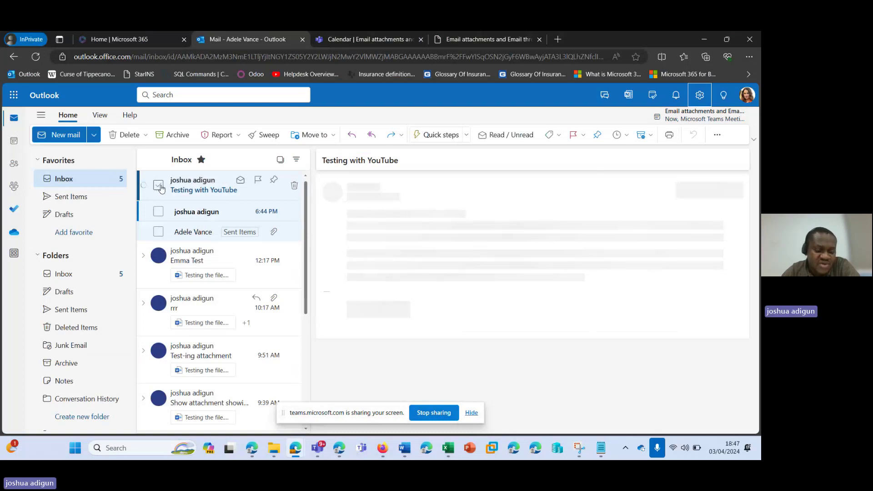
scroll(240, 258, down, 3)
scroll(240, 258, up, 5)
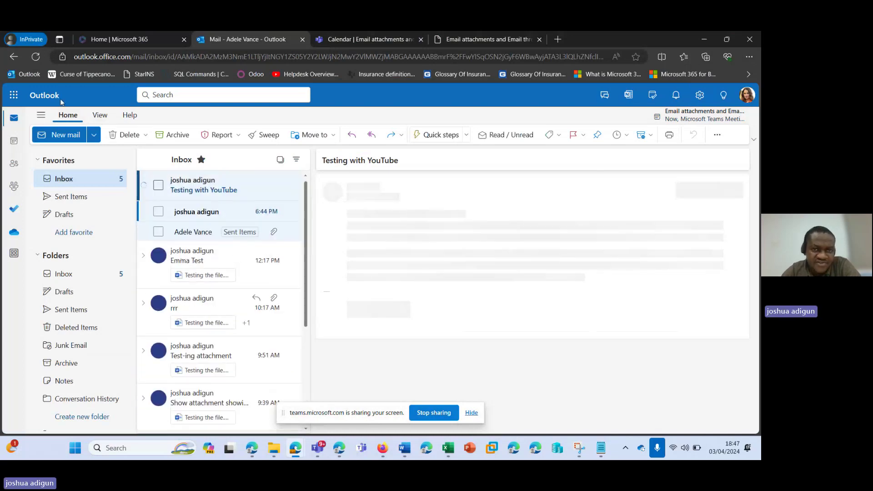
click(240, 213)
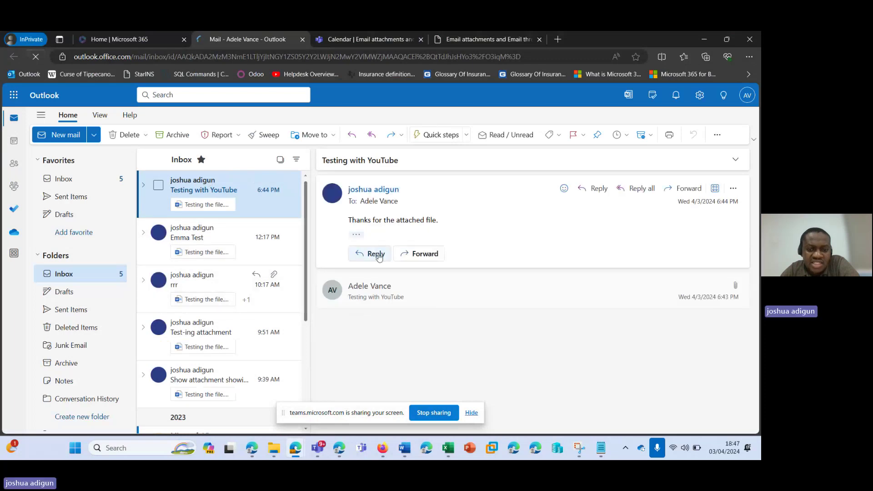
Expand the earlier reply and its quoted original to reveal the Testing the file.docx attachment
click(464, 290)
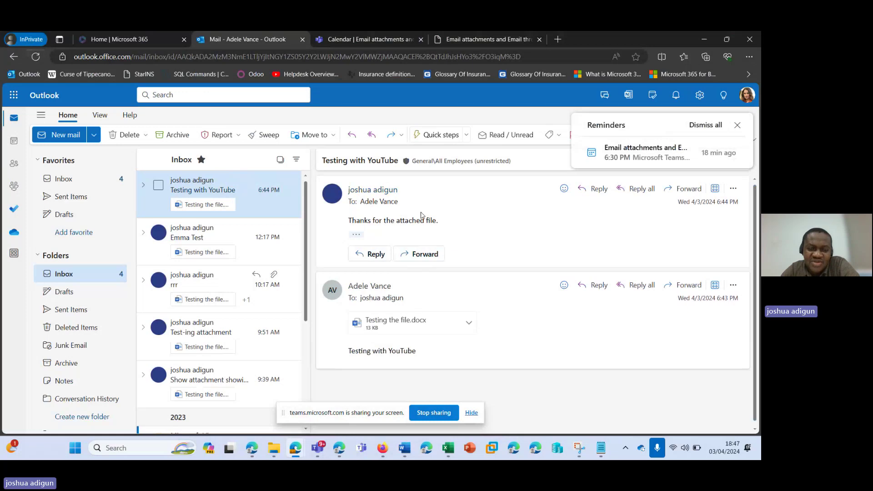
click(738, 125)
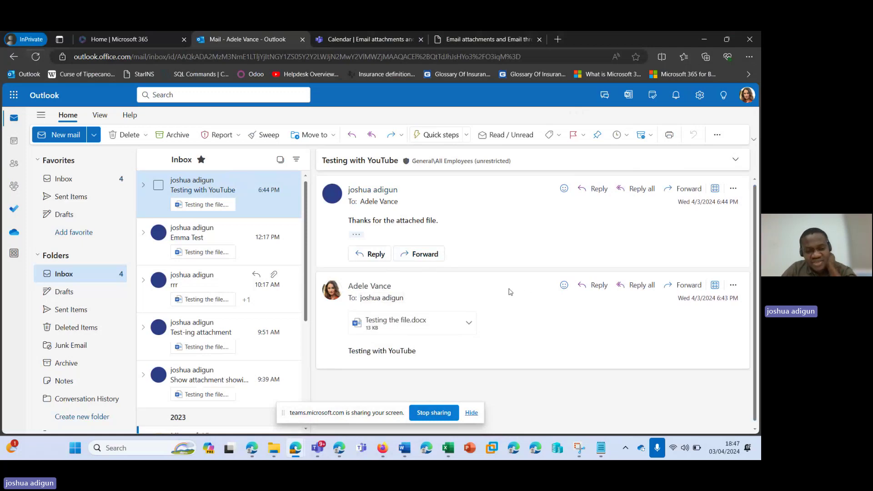
click(355, 235)
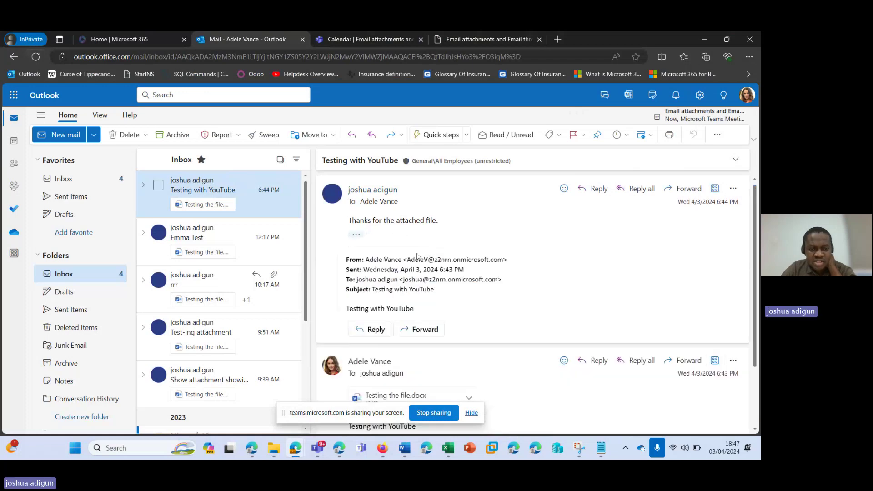
Save Layout settings with Show each message separately and Let me select which message to read first
click(700, 96)
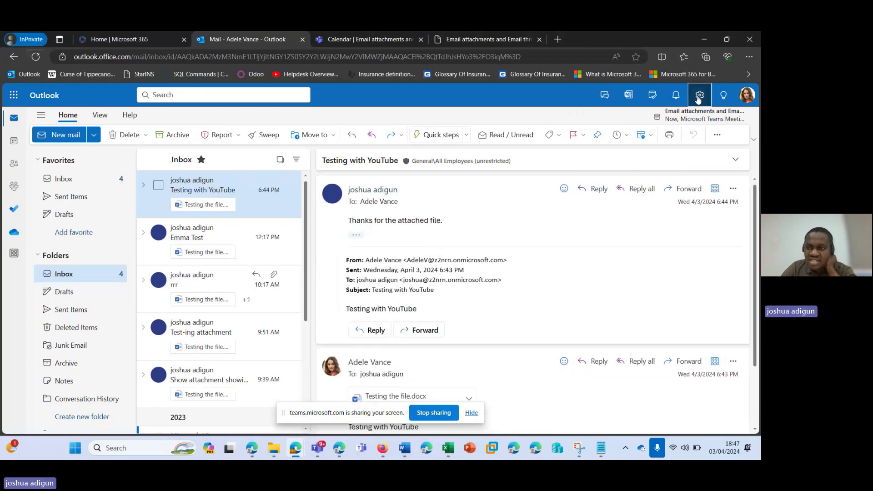
scroll(334, 228, down, 10)
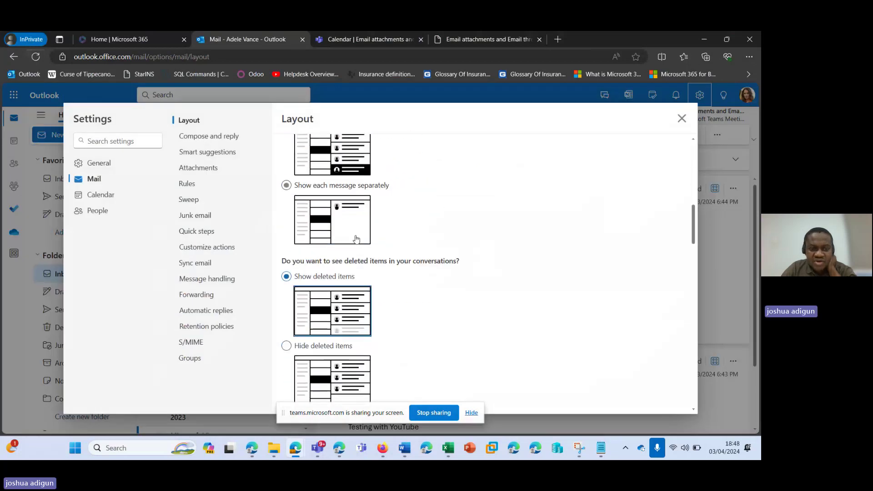
scroll(334, 229, up, 1)
click(286, 228)
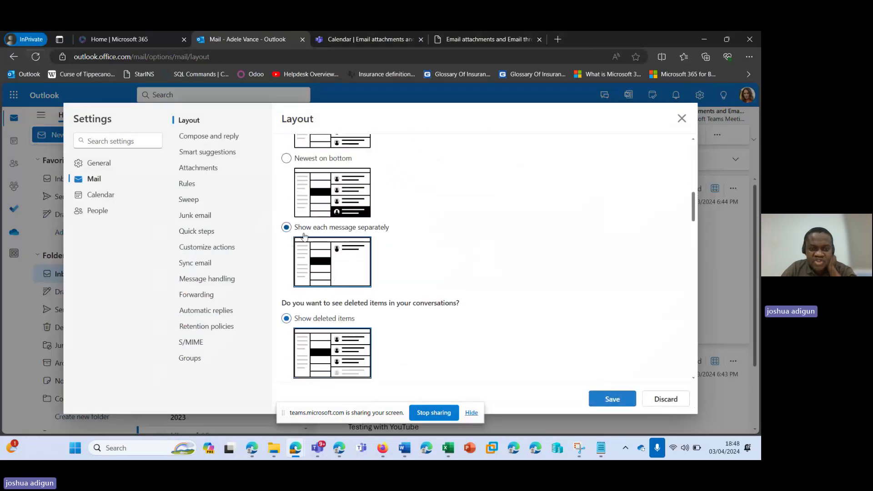
scroll(385, 229, down, 6)
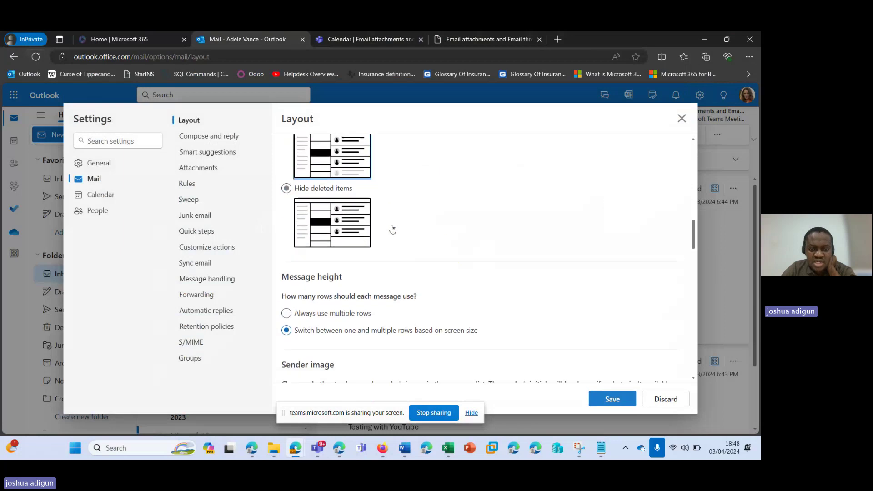
scroll(392, 228, down, 12)
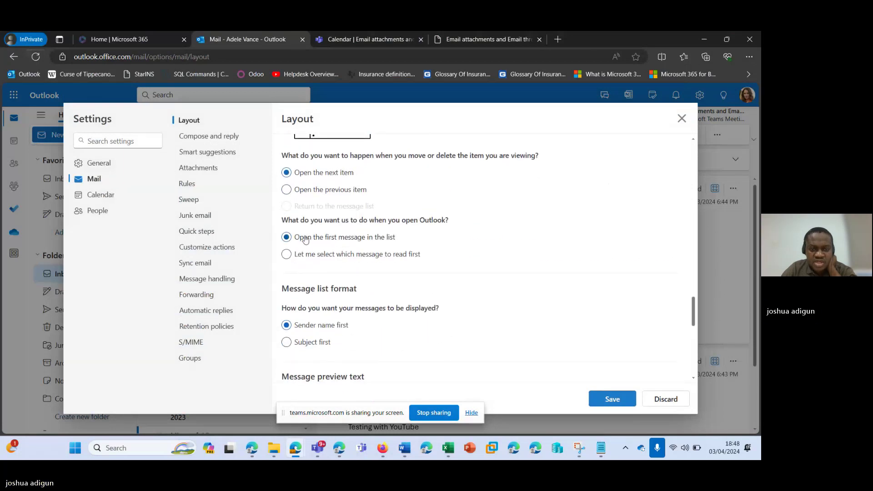
click(286, 255)
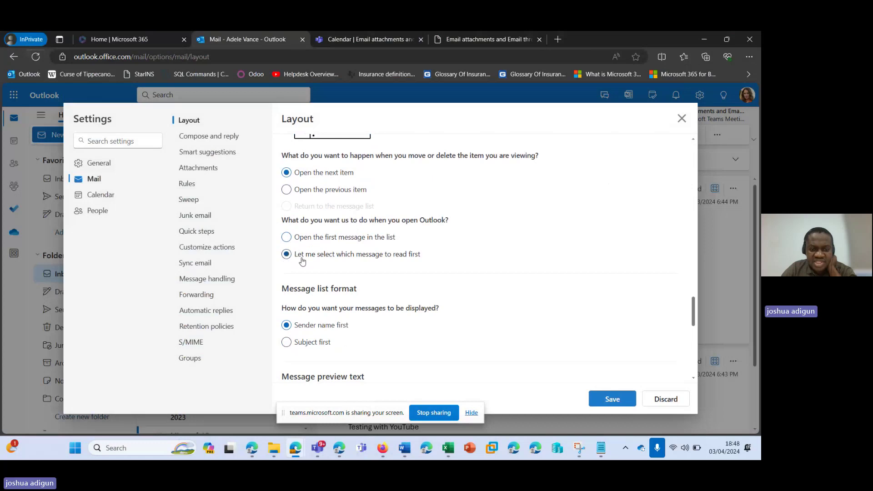
click(609, 399)
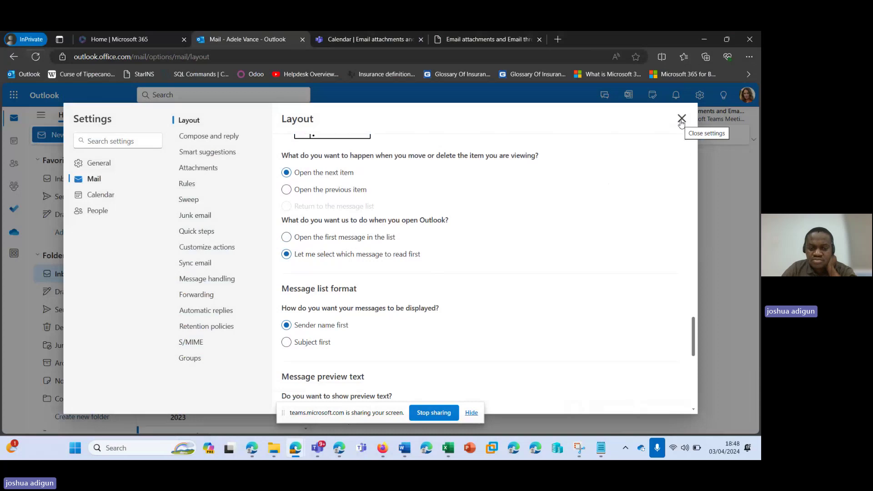
Close Settings, reload the mailbox, dismiss reminders, and reopen the Testing with YouTube message on its own
click(681, 120)
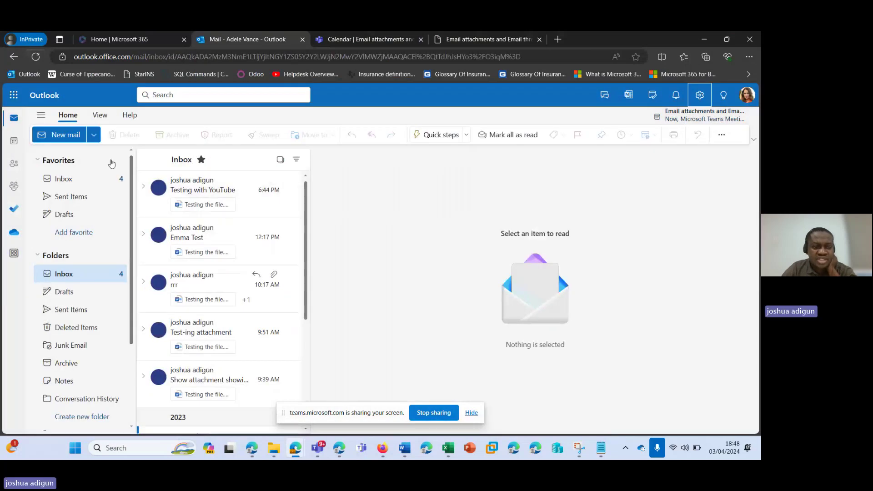
click(36, 57)
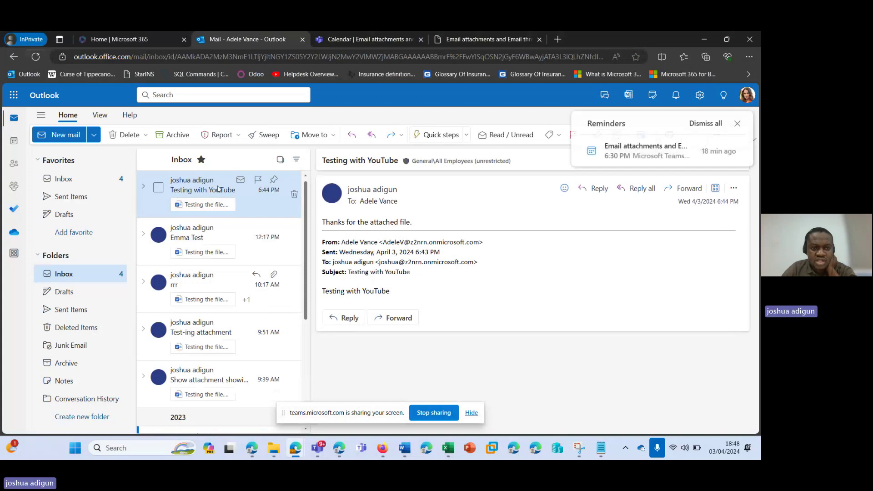
click(736, 125)
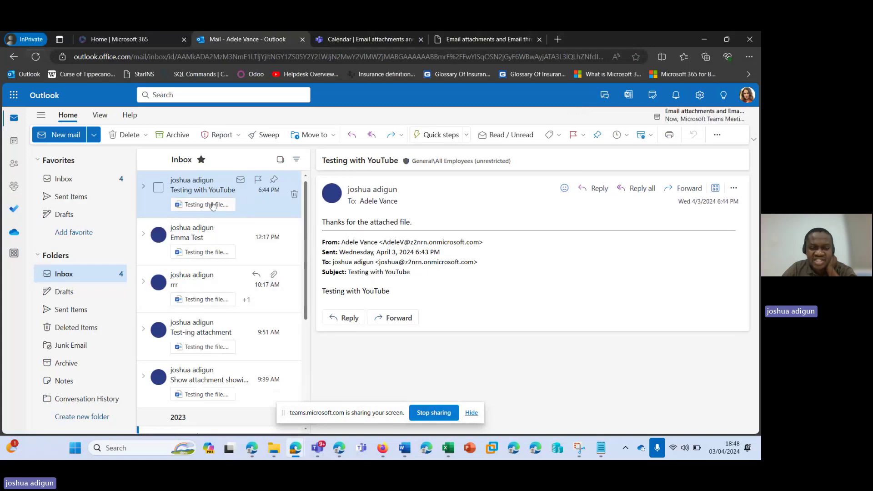
click(220, 242)
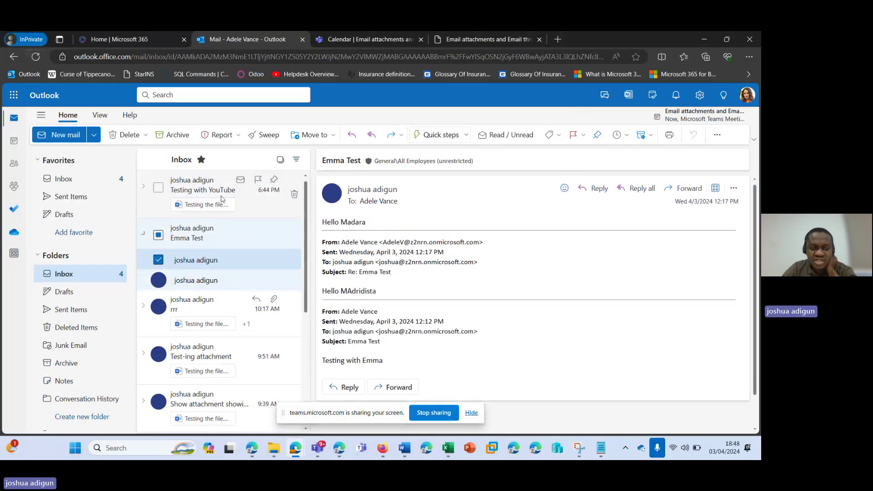
click(237, 190)
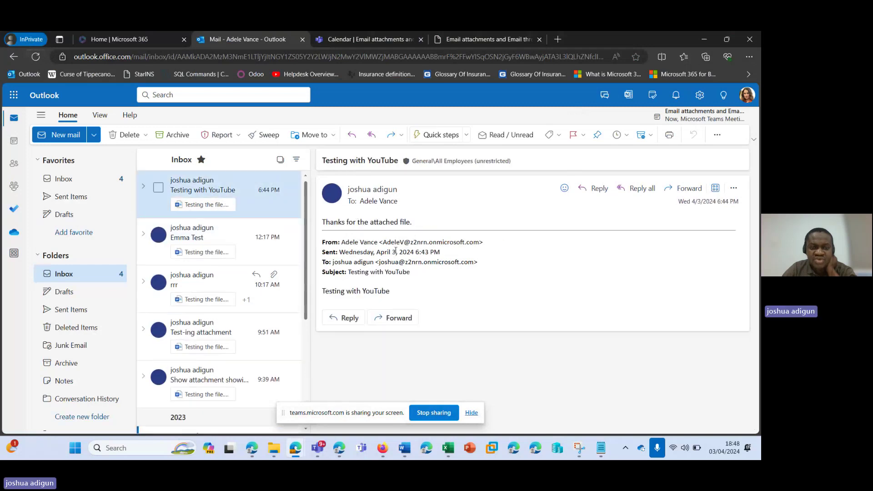
Reopen Mail > Layout settings to confirm messages show separately with first-message selection enabled
click(699, 95)
scroll(423, 255, down, 8)
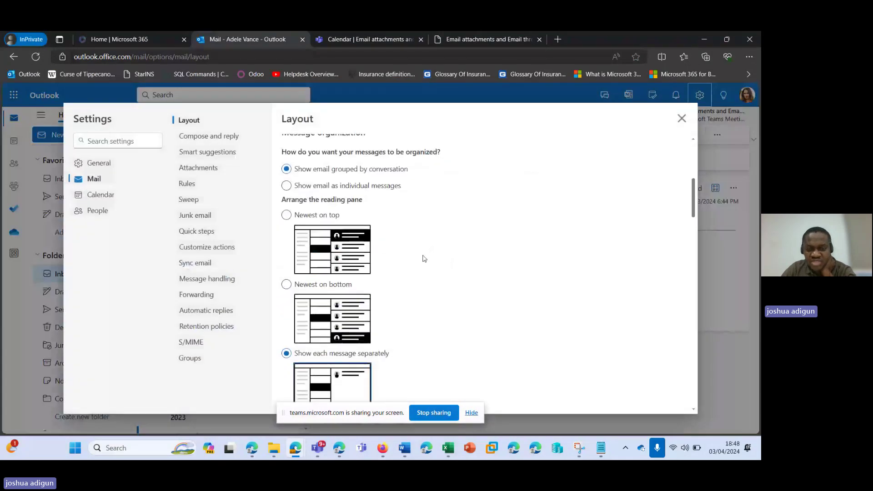
scroll(390, 262, down, 5)
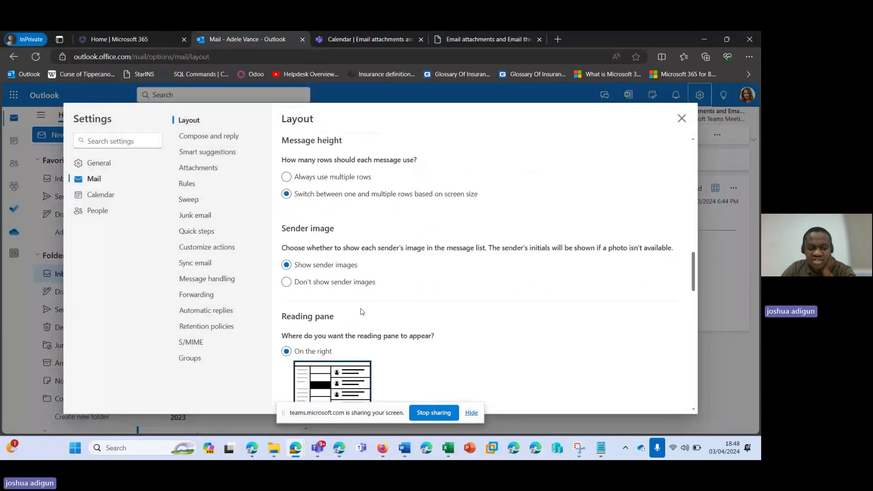
scroll(345, 322, down, 5)
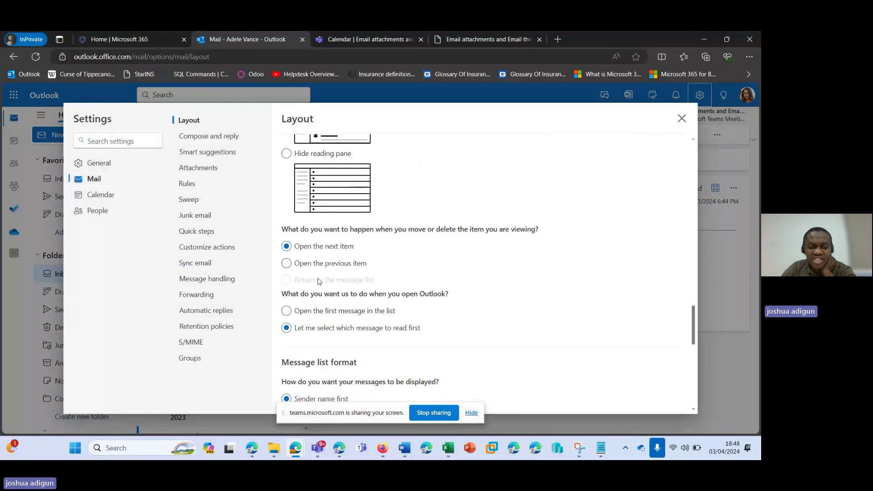
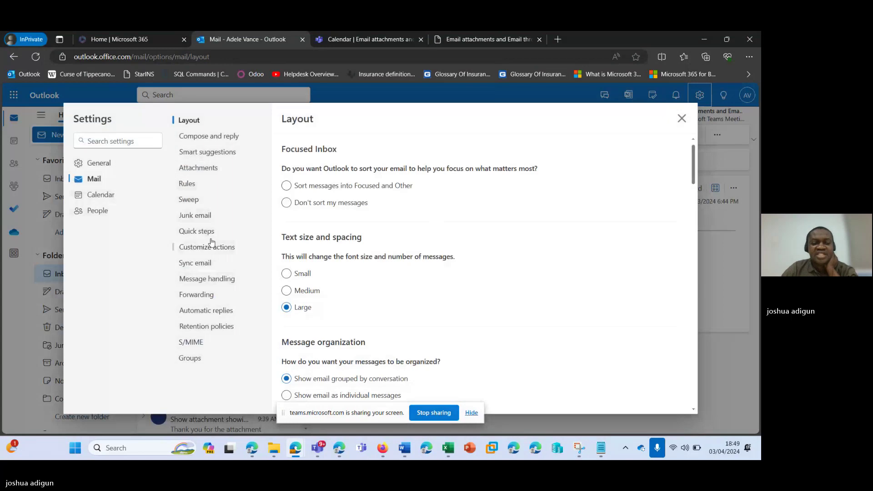
Set the reading pane conversation order to Newest on bottom and save it
scroll(346, 211, down, 2)
scroll(347, 214, down, 3)
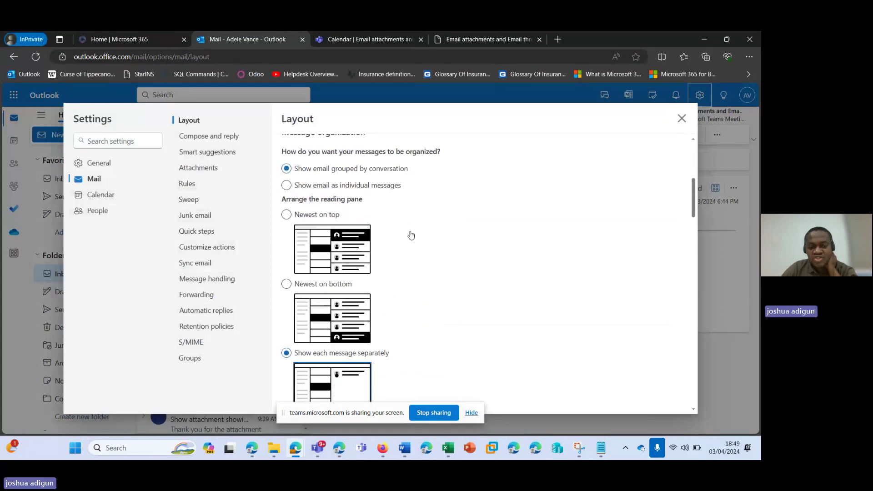
click(286, 214)
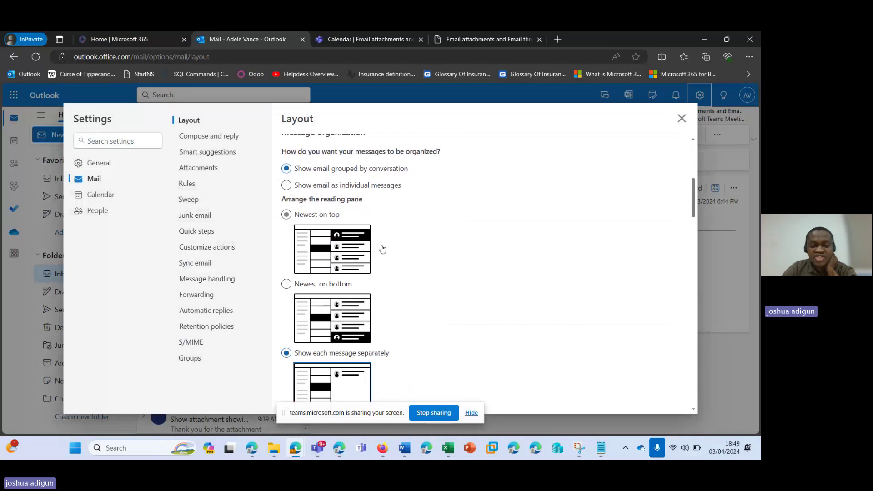
scroll(382, 249, down, 2)
click(355, 248)
scroll(311, 262, up, 1)
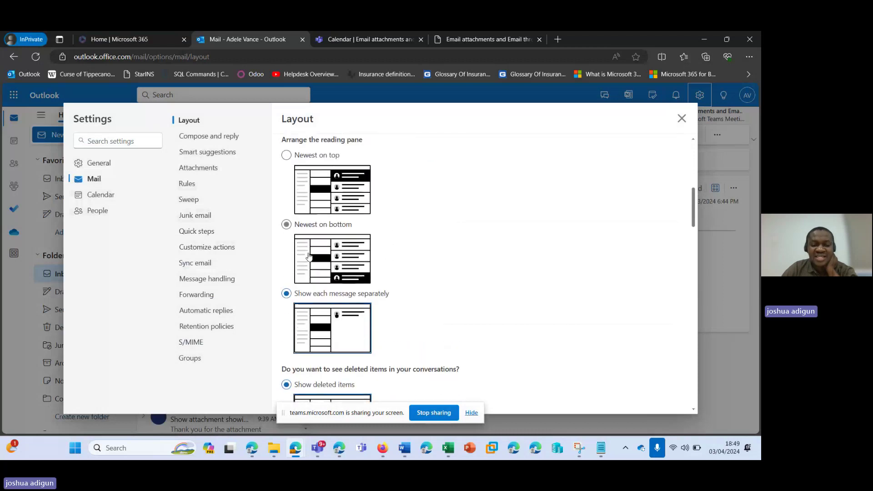
scroll(309, 256, up, 1)
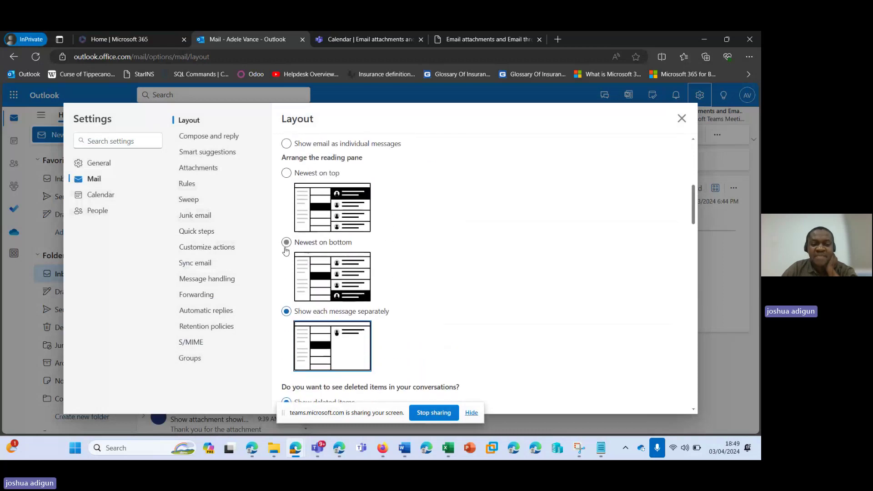
click(352, 243)
click(614, 399)
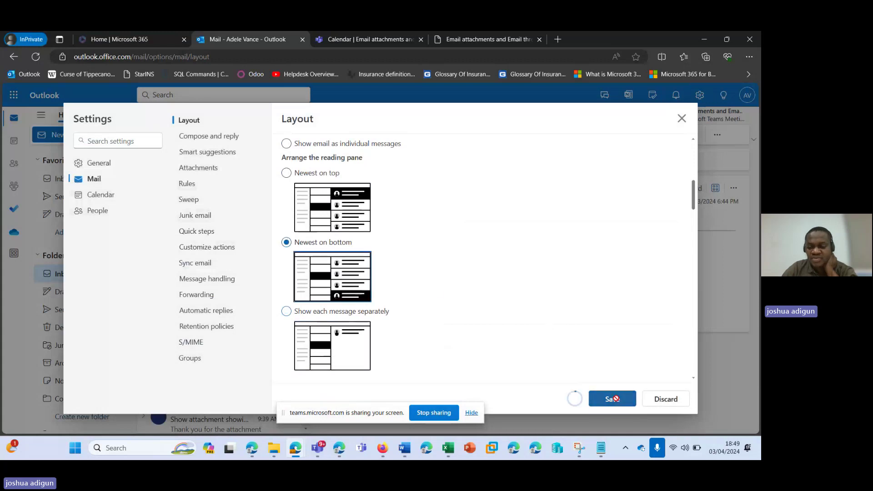
Reload the inbox and confirm the Testing with YouTube conversation shows its reply at the bottom
click(682, 119)
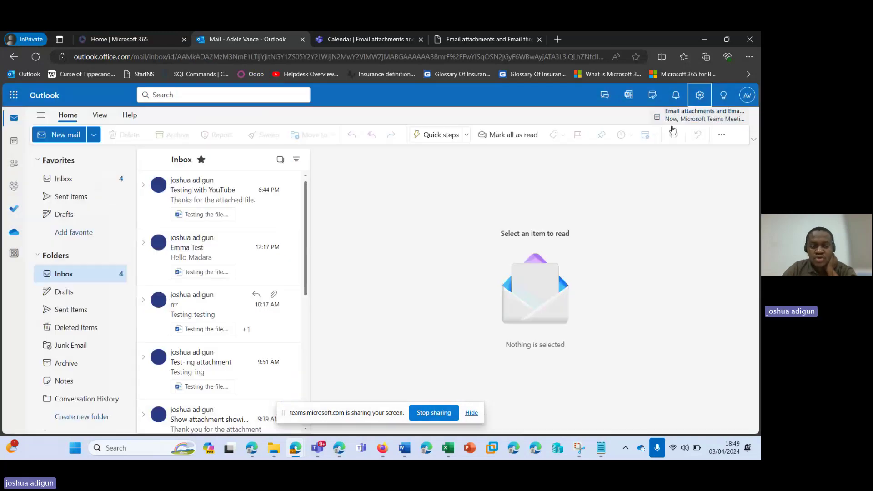
click(41, 60)
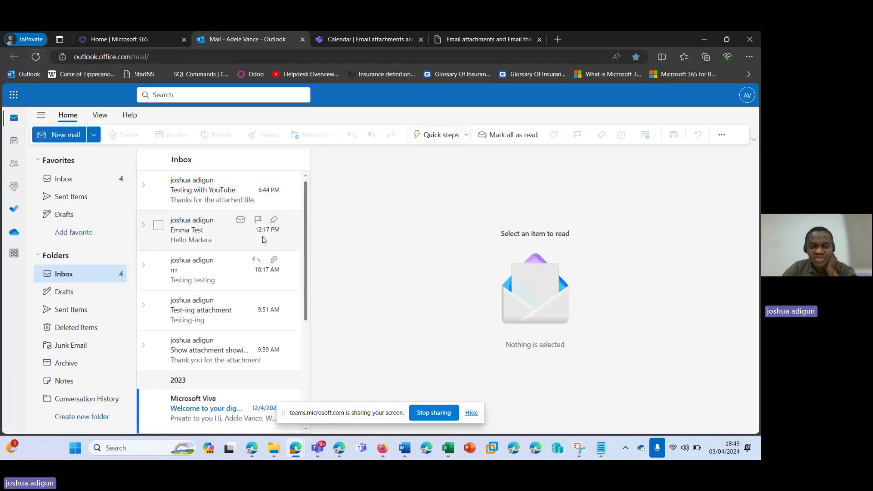
click(211, 203)
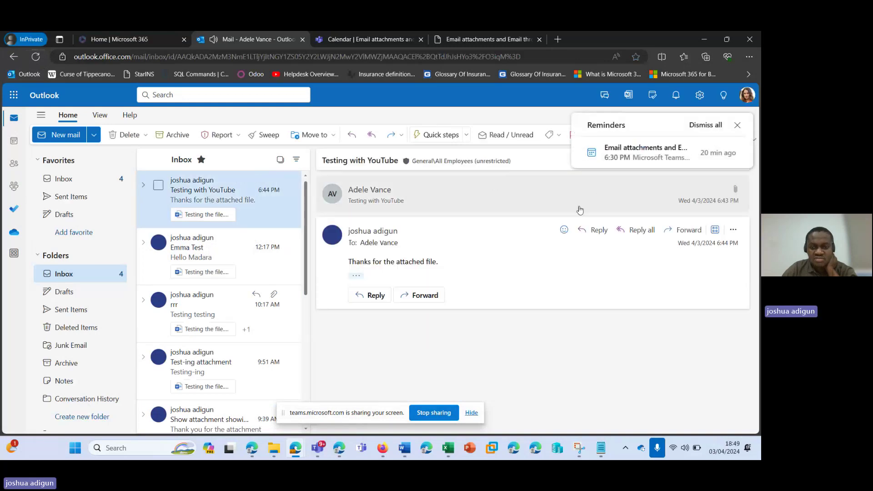
click(427, 198)
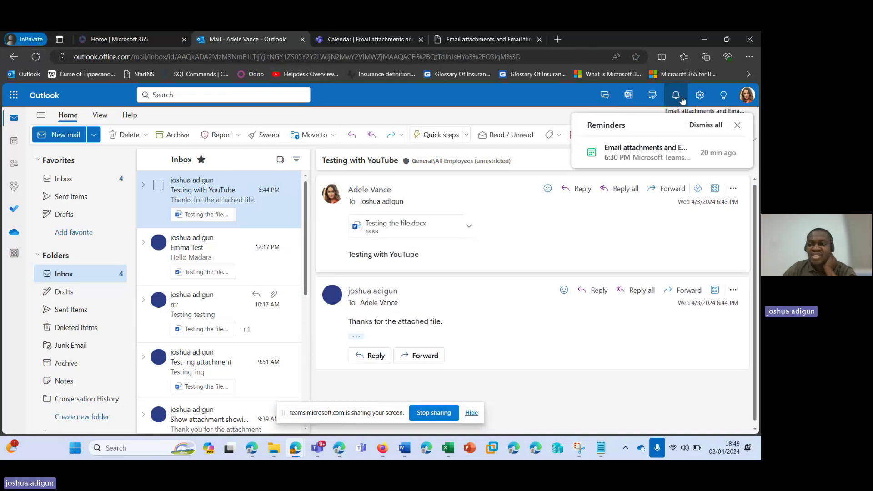
click(699, 96)
Switch the Layout reading-pane order back to Newest on top, leaving it unsaved
scroll(360, 238, down, 1)
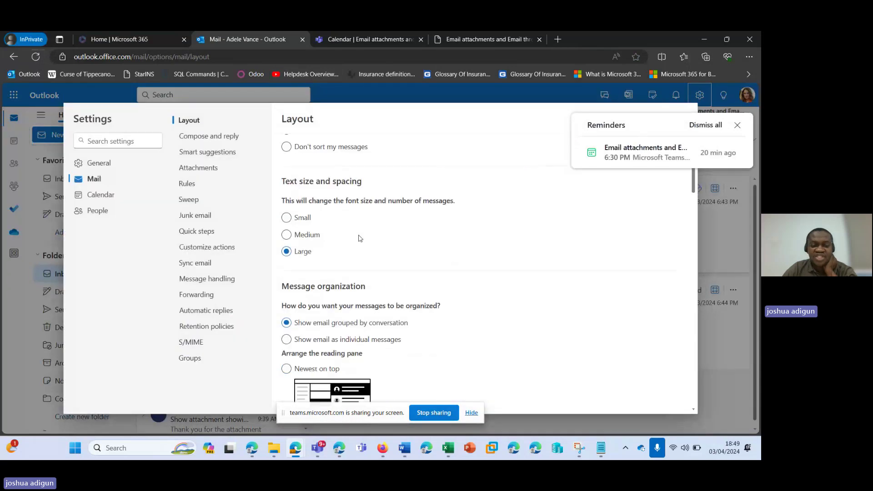
scroll(360, 239, down, 4)
click(315, 244)
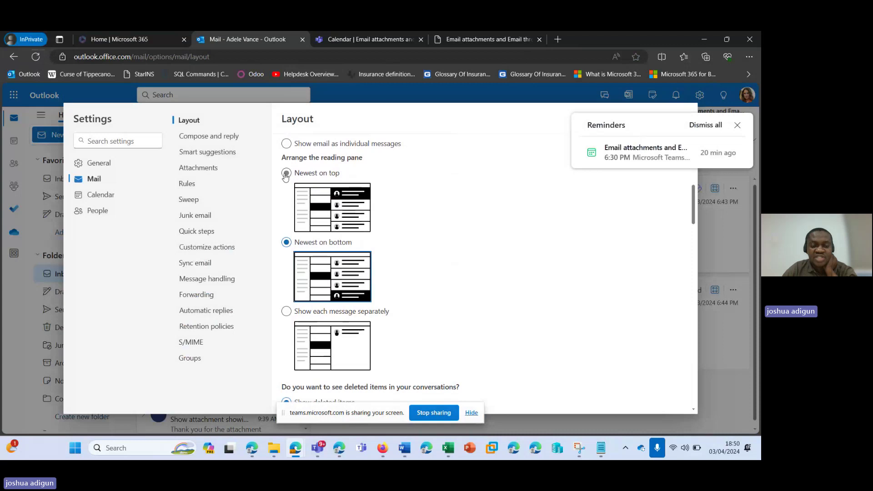
click(304, 209)
click(287, 244)
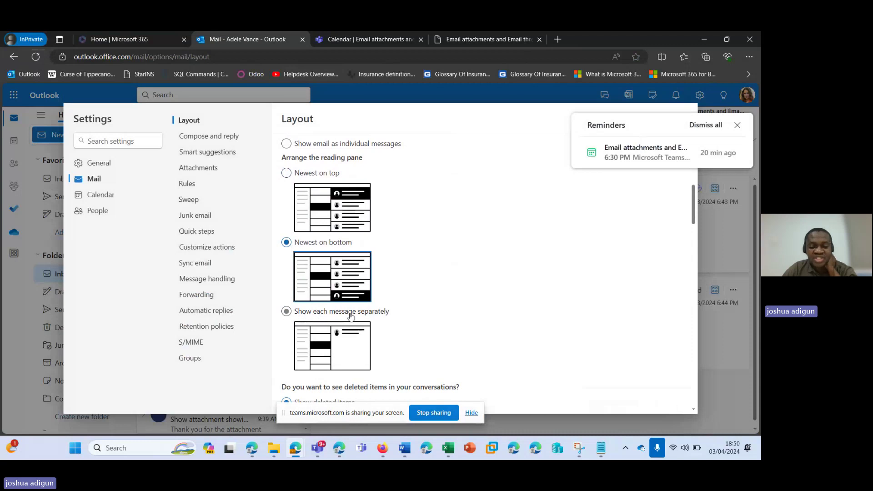
click(287, 173)
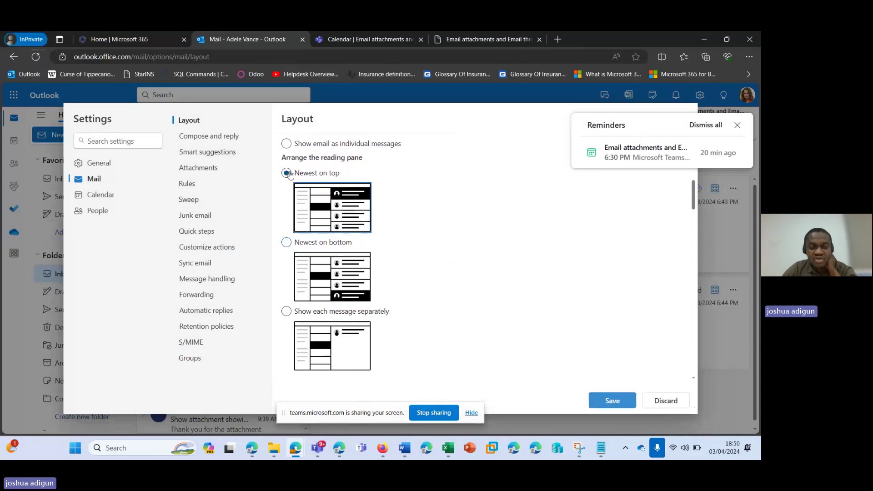
scroll(405, 177, down, 7)
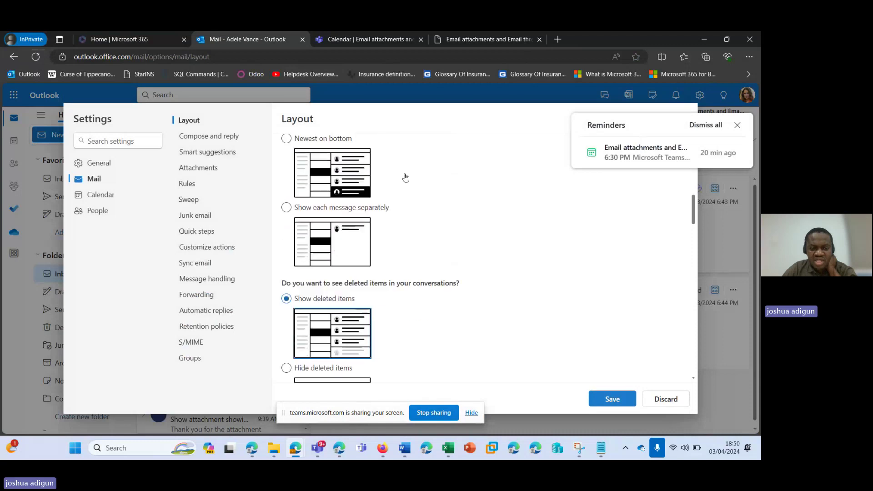
Scroll through the remaining Layout options, such as sender name and preview text
scroll(418, 235, down, 3)
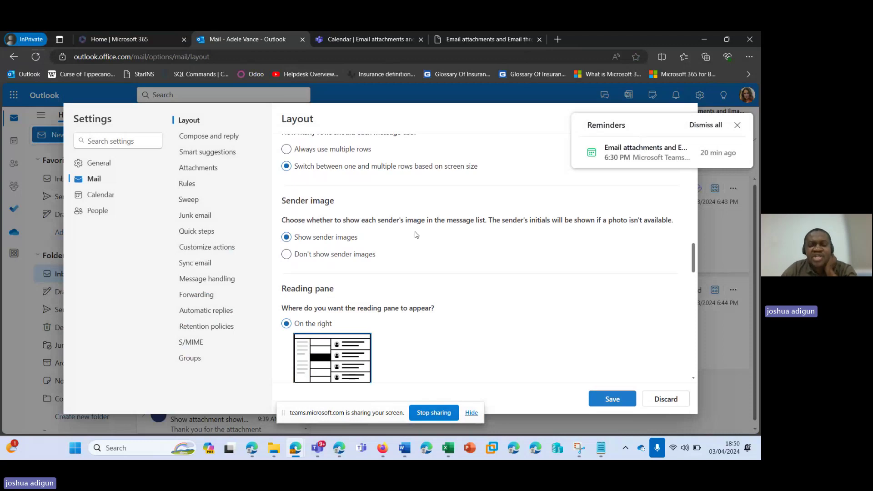
scroll(409, 239, down, 3)
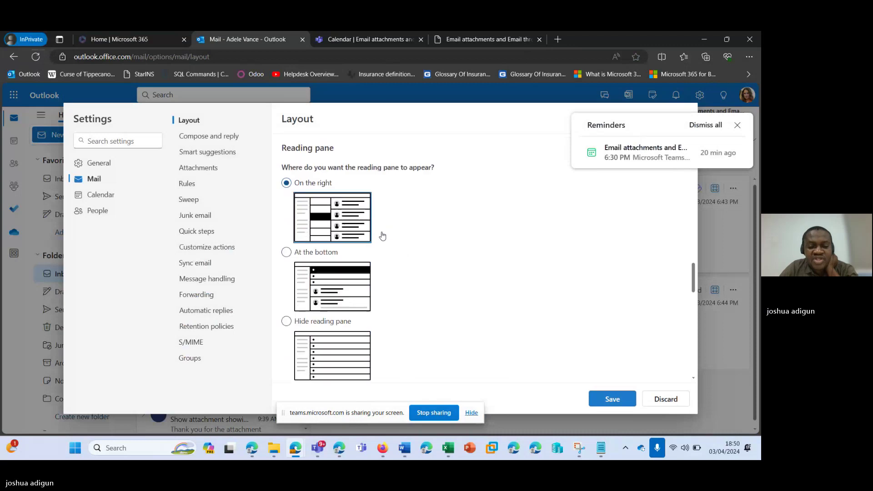
scroll(380, 234, down, 2)
scroll(364, 230, up, 12)
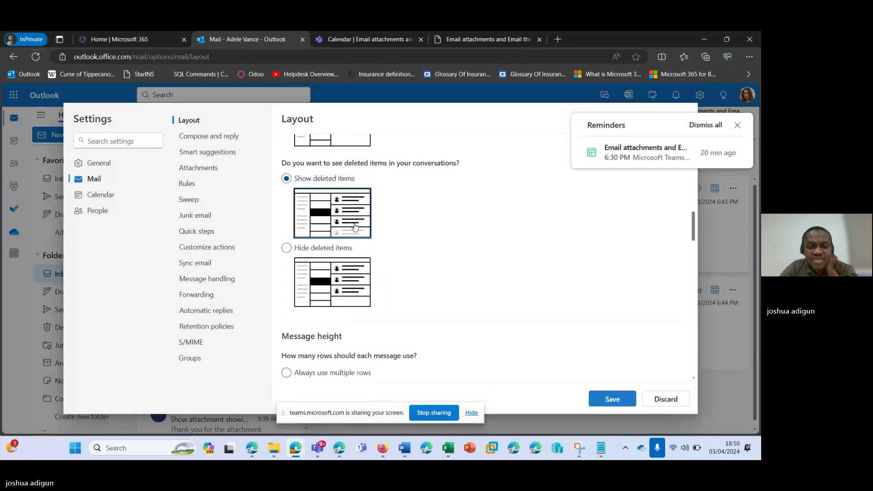
scroll(356, 226, down, 10)
scroll(341, 323, down, 3)
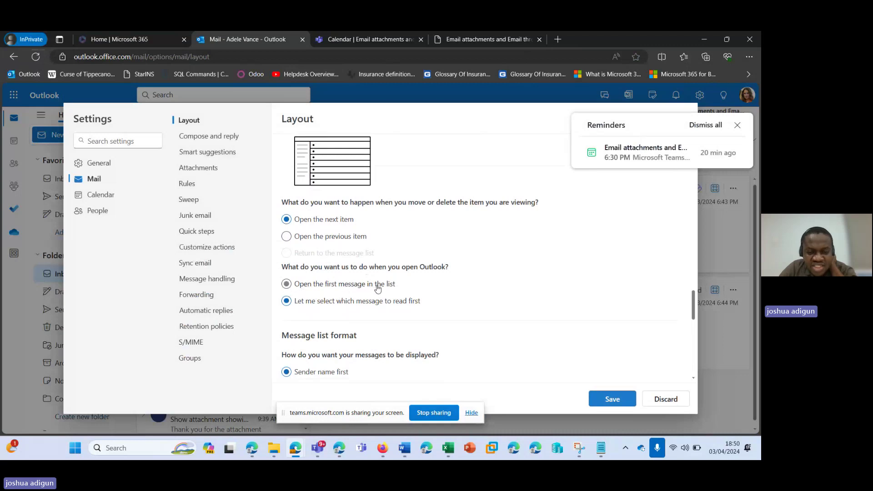
scroll(415, 287, down, 5)
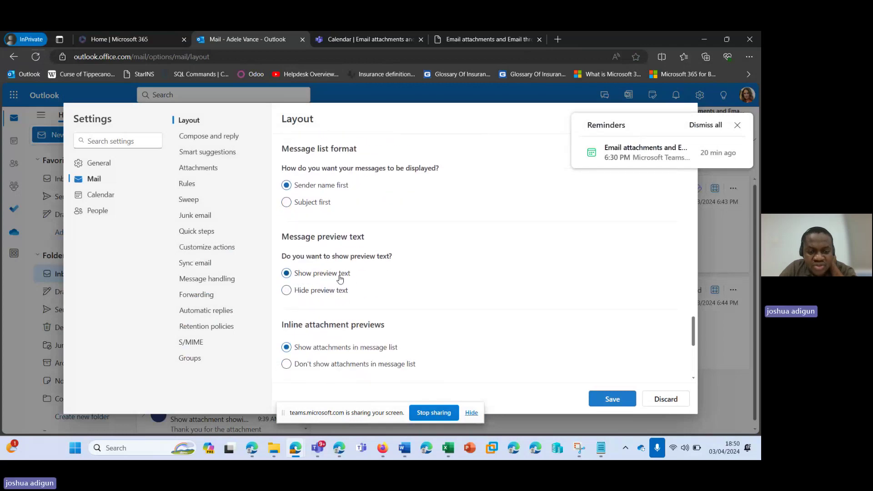
scroll(346, 279, down, 2)
scroll(357, 281, up, 4)
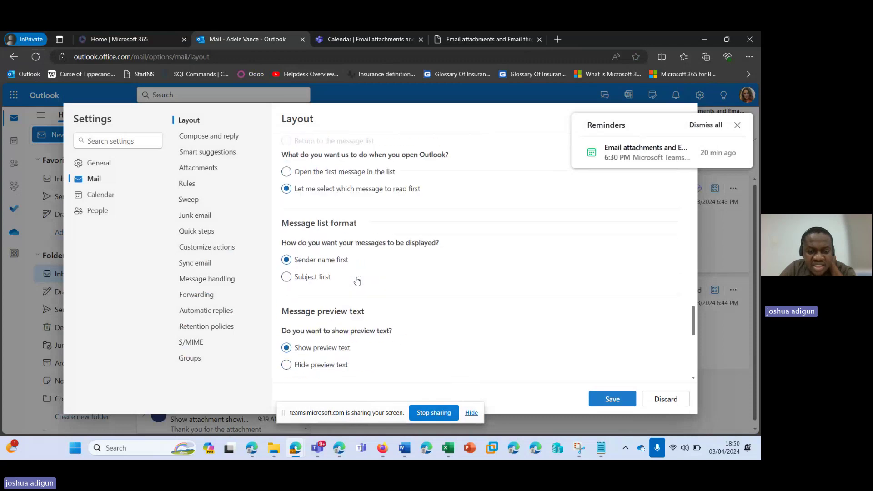
scroll(357, 280, up, 12)
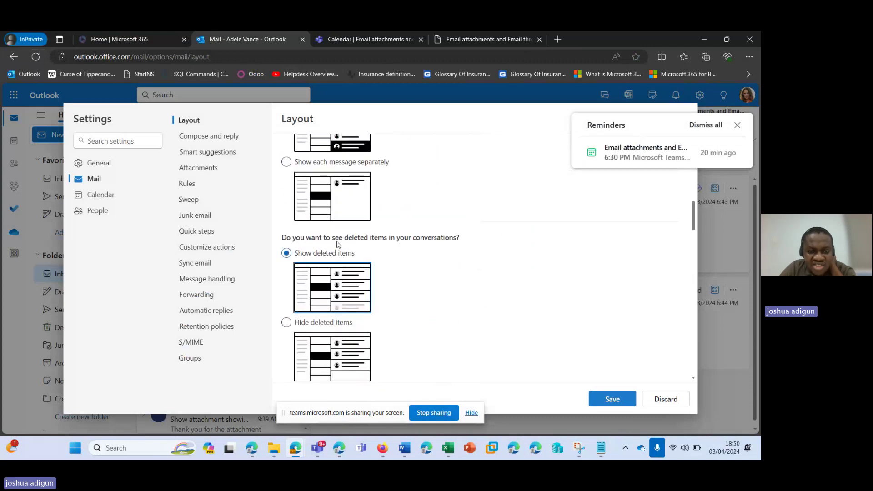
scroll(337, 245, up, 1)
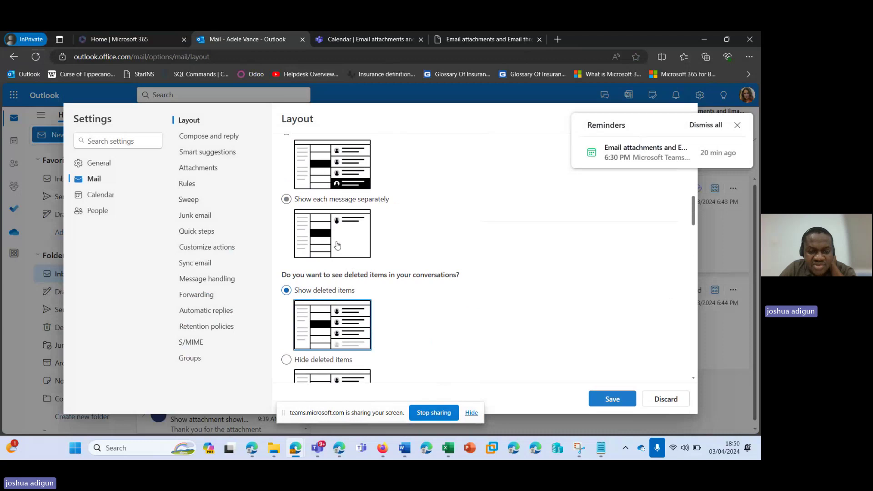
scroll(337, 245, up, 2)
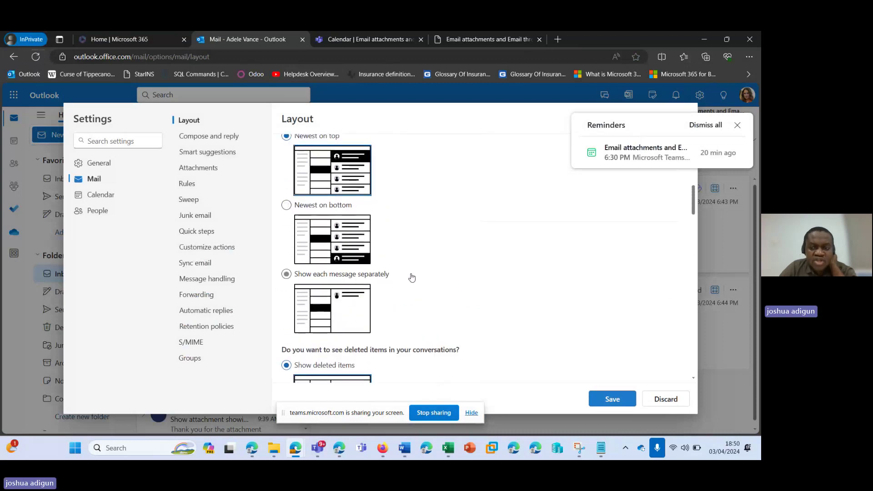
Dismiss the reminders popup, save the Newest on top order, and close Settings
click(737, 126)
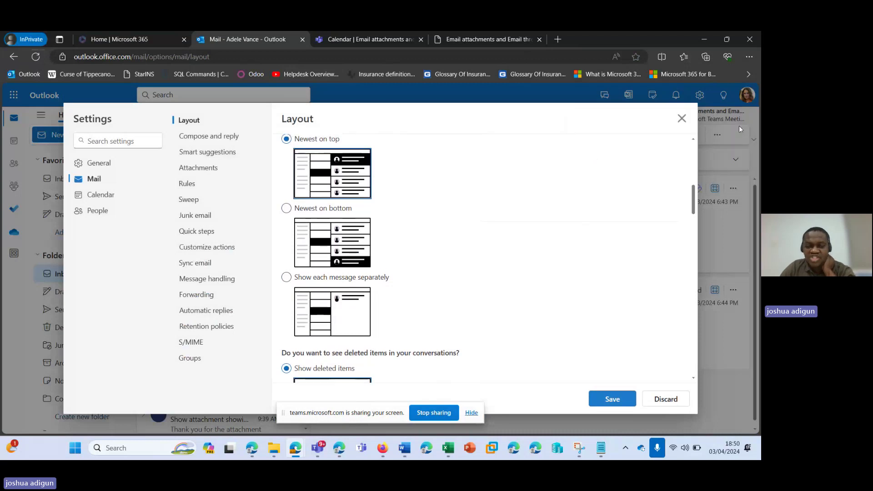
scroll(283, 209, up, 2)
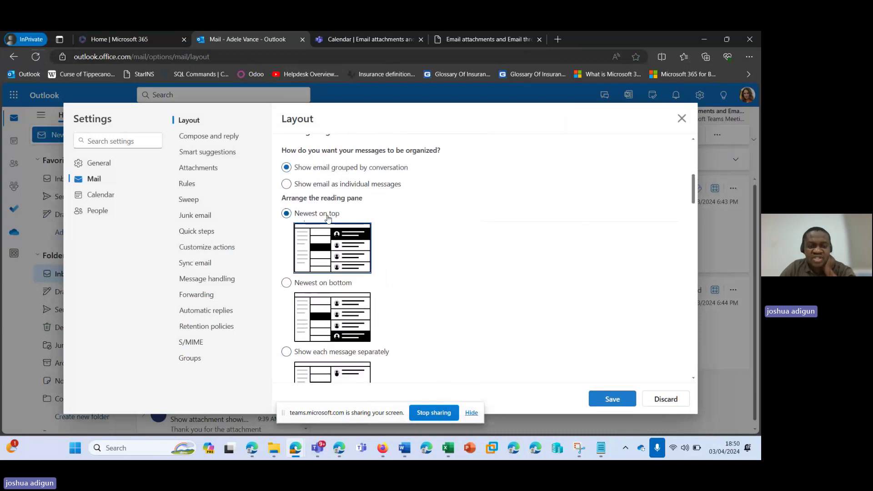
scroll(445, 242, up, 2)
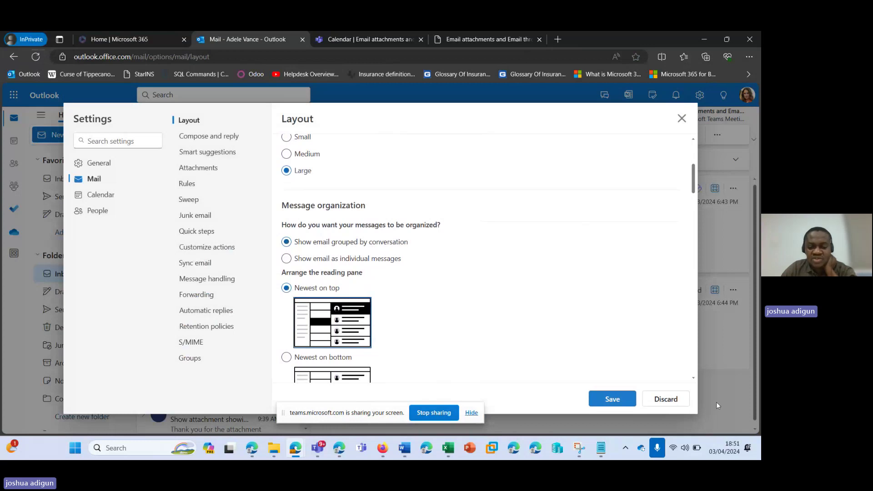
click(611, 398)
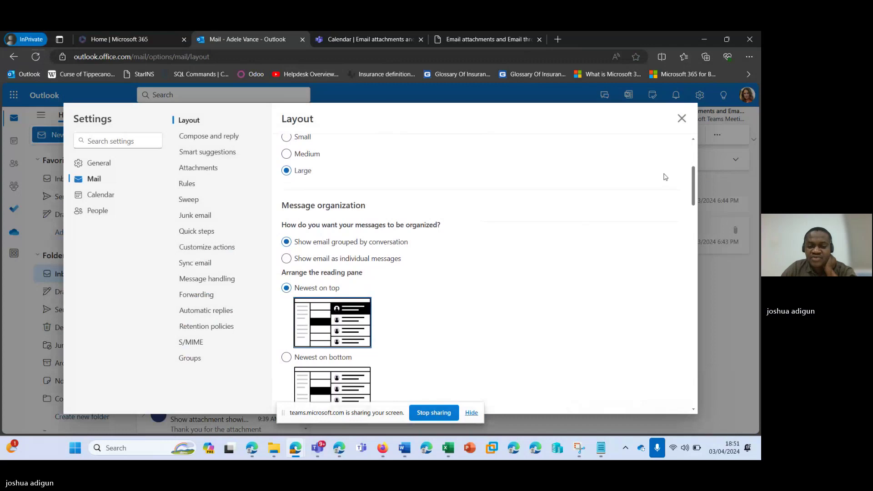
scroll(657, 181, down, 5)
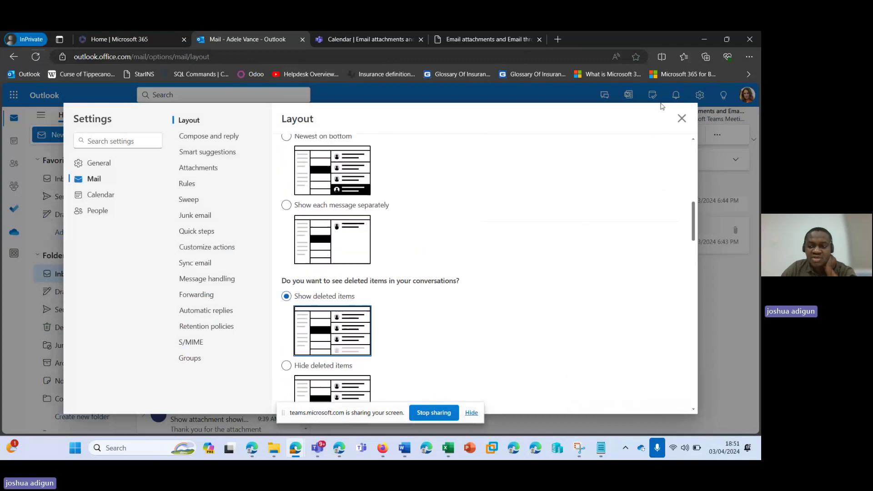
scroll(657, 181, up, 2)
click(682, 119)
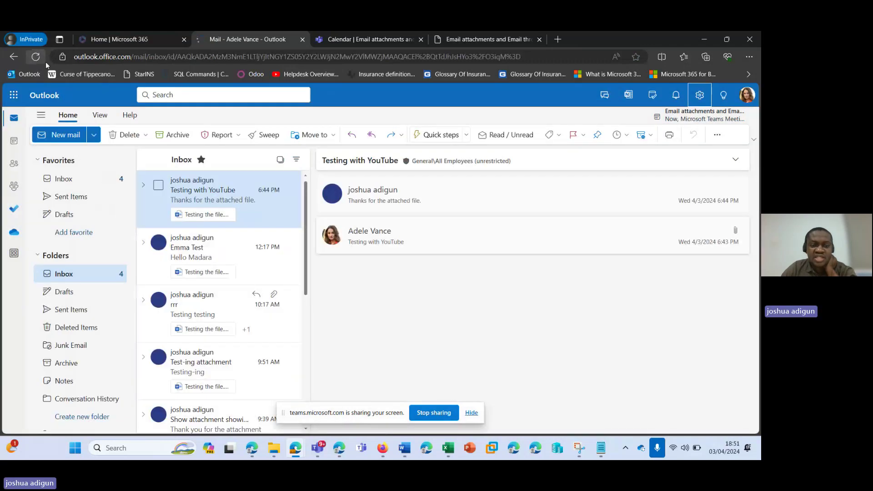
Reload the mailbox, check the reply sits above the attached original, and start a new email
click(35, 57)
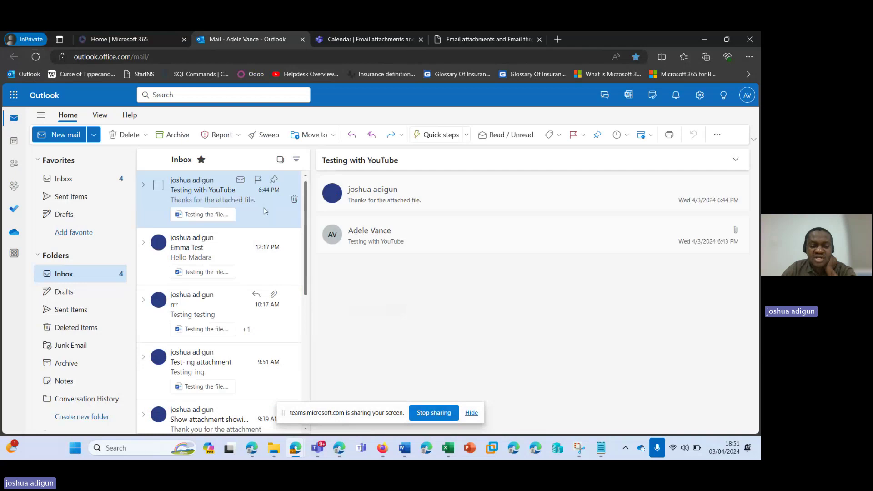
click(416, 232)
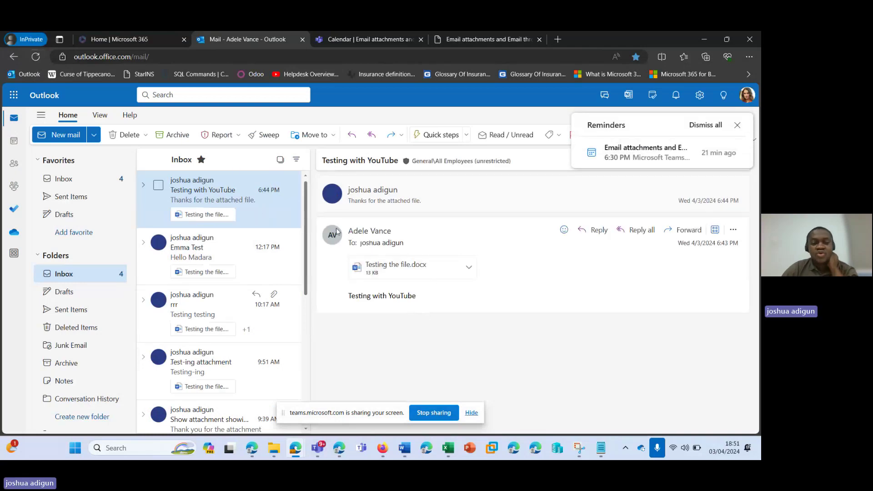
click(62, 135)
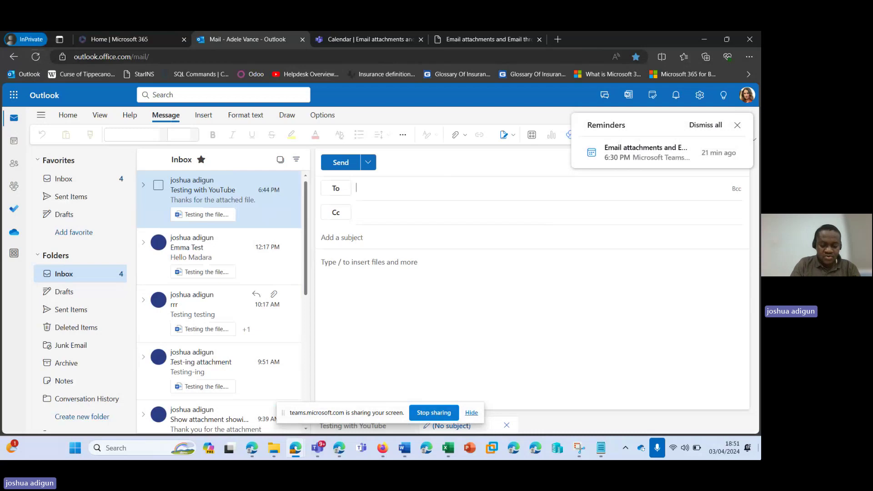
Address the new email to the test user with subject 'Testing with Attachment showing'
text(josh)
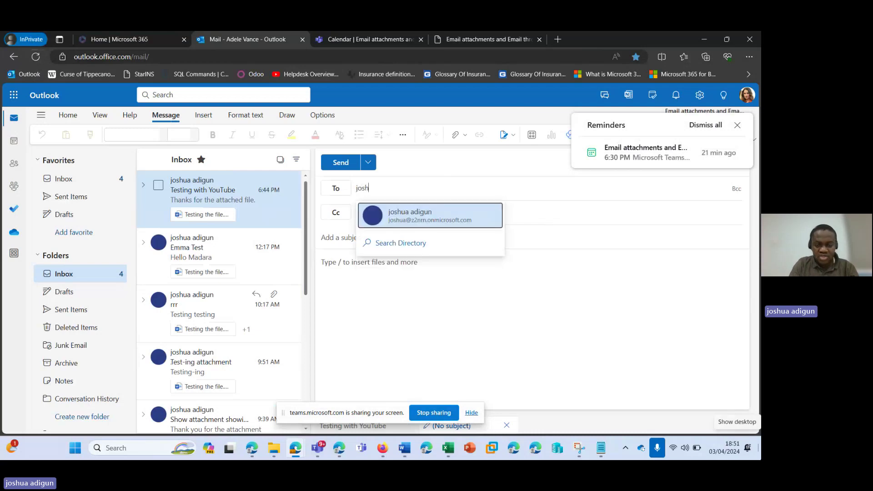
key(Return)
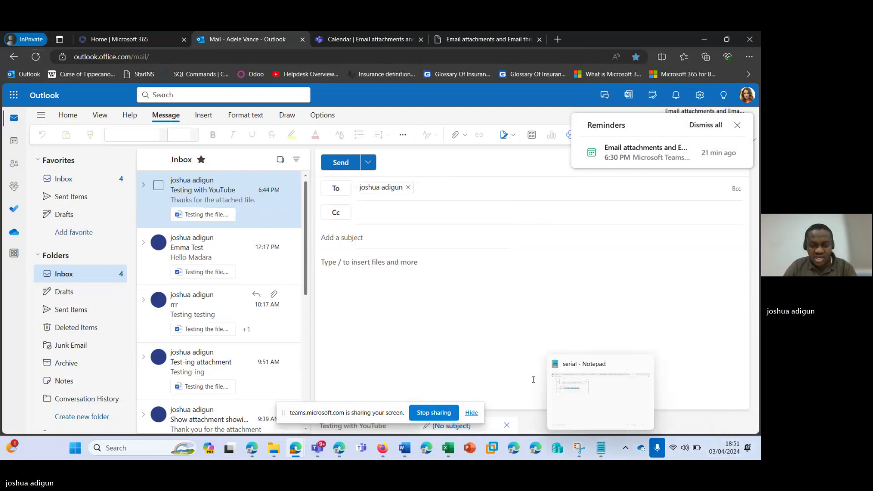
click(503, 245)
text(T)
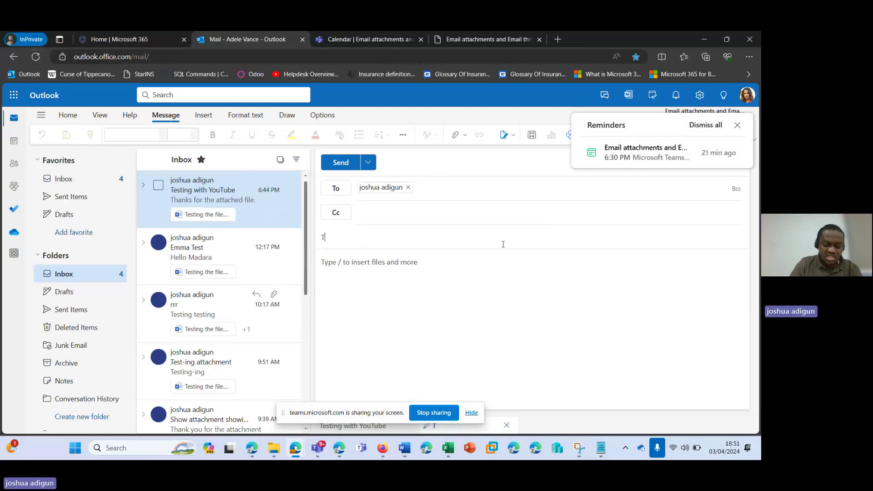
text(esting with )
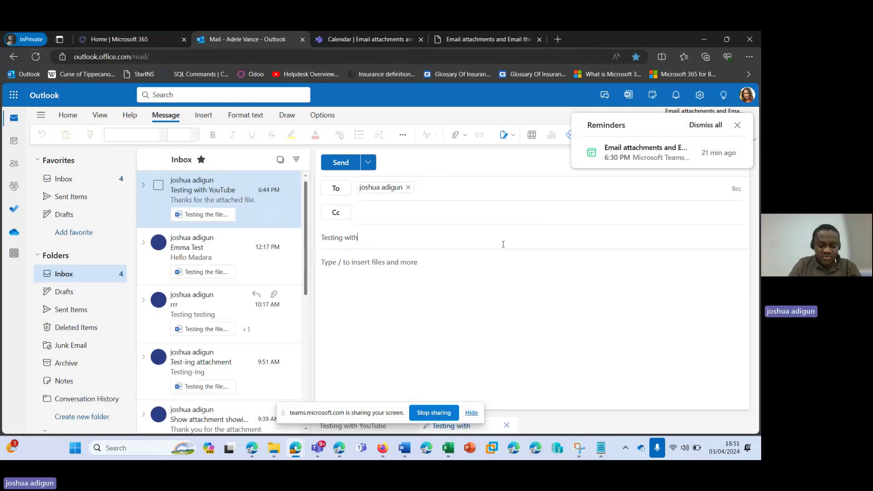
text(Attachm)
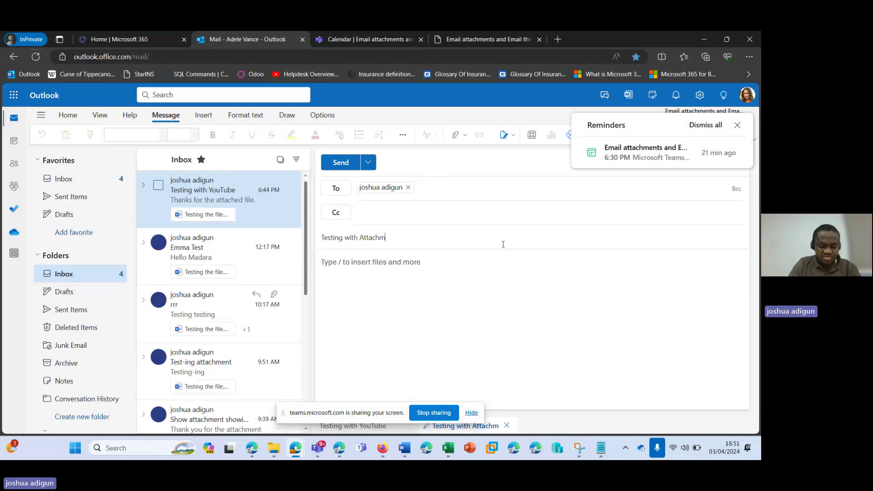
text(ent showi)
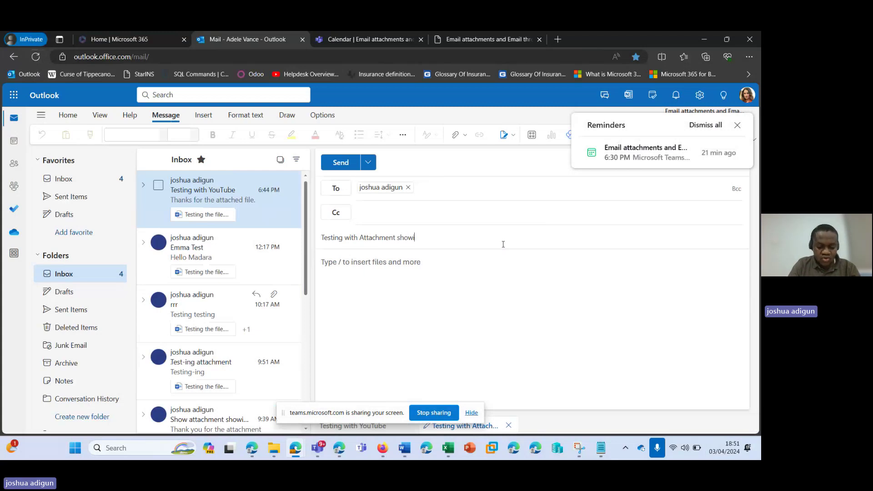
text(ng)
Copy the subject into the body, attach Testing the file.docx, and send the email
key(ctrl+a)
key(ctrl+c)
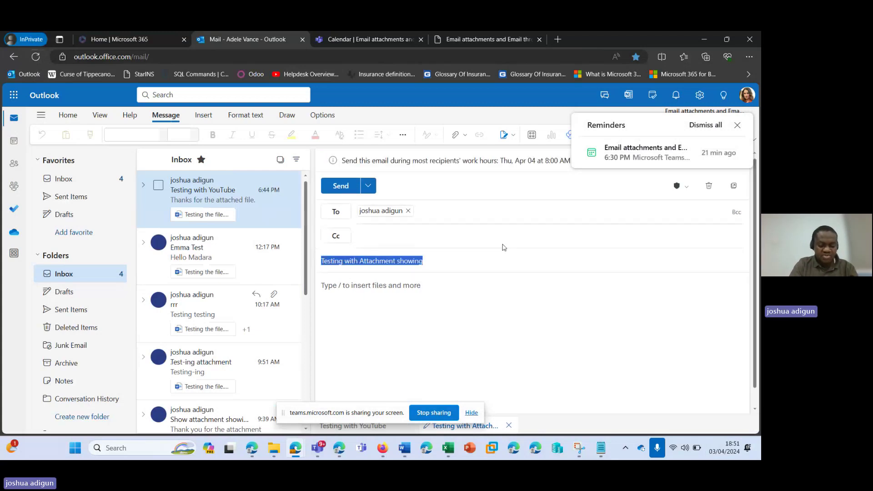
key(Tab)
key(ctrl+v)
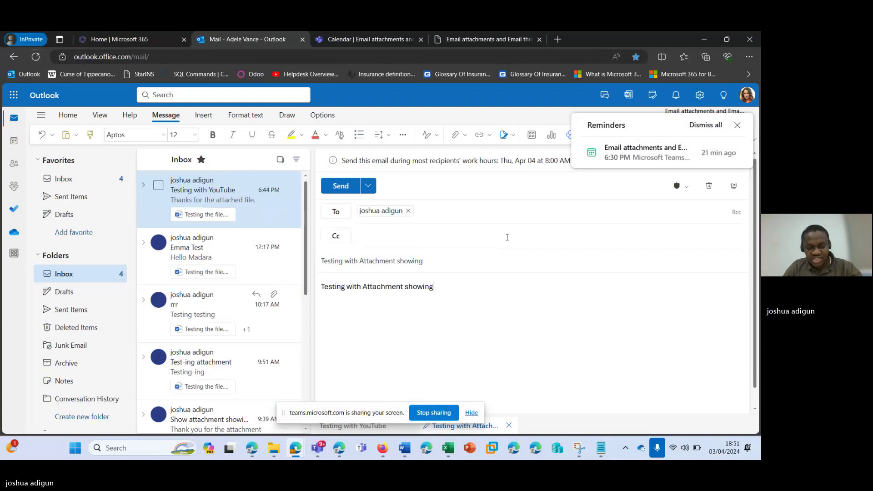
click(466, 136)
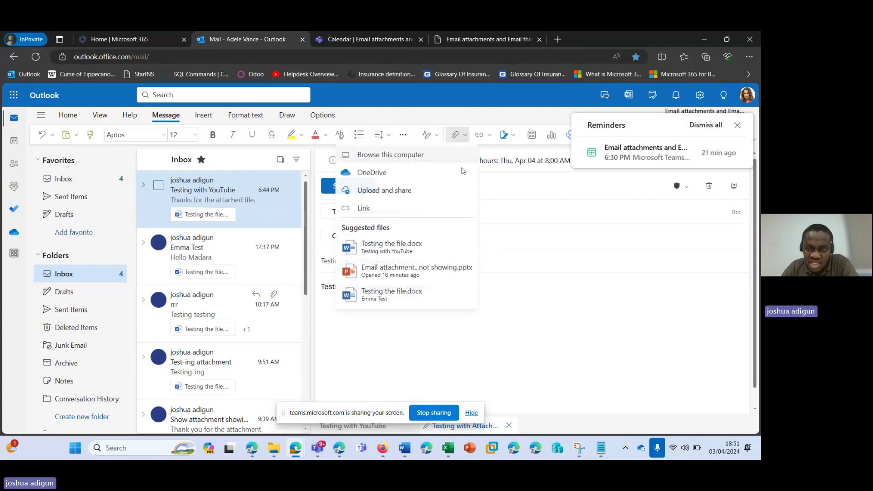
click(388, 296)
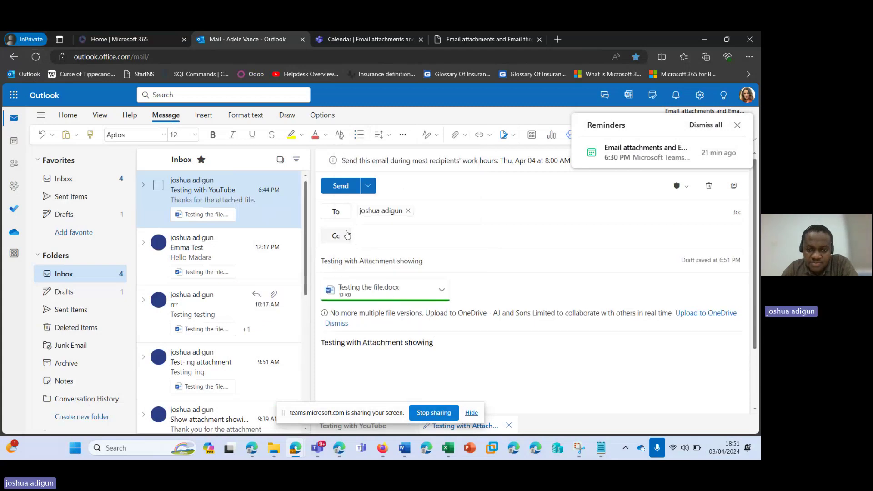
click(342, 186)
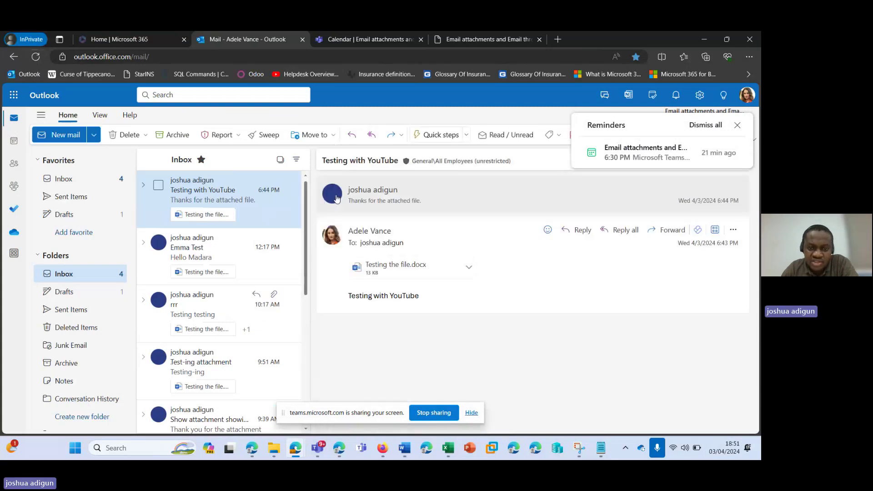
Check the message in Sent Items, then open it in the recipient's inbox
click(81, 197)
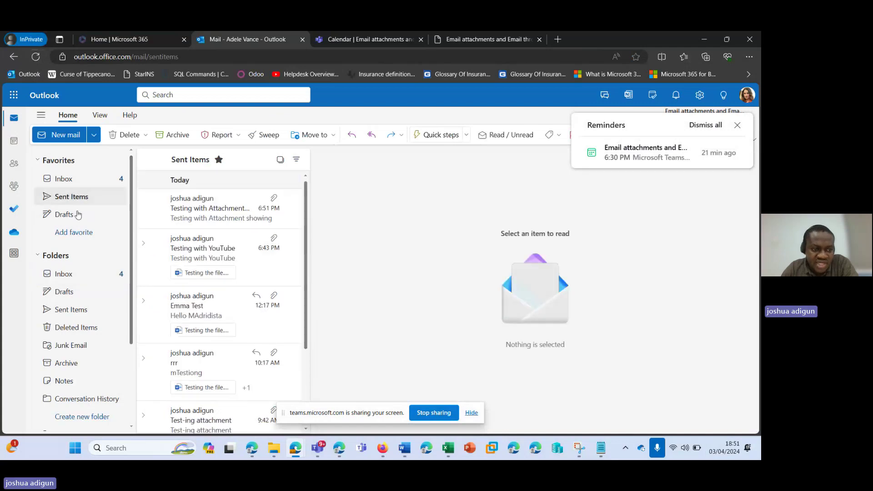
click(219, 216)
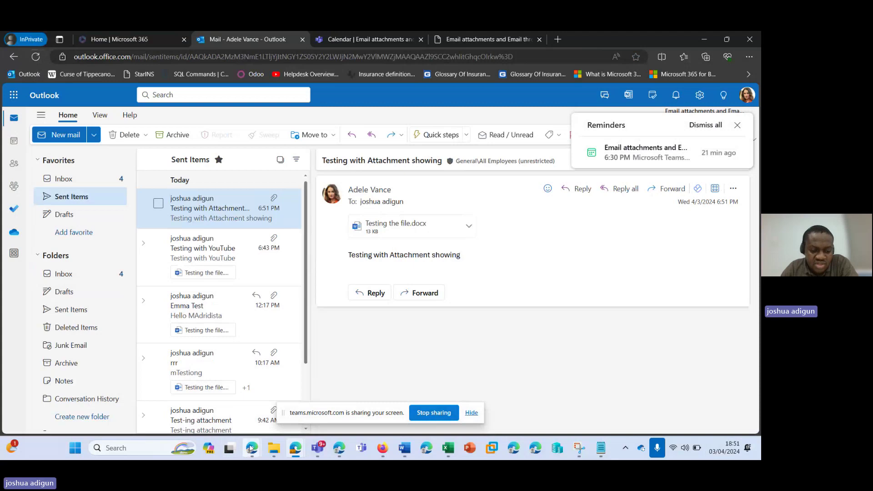
mouse_move(252, 448)
click(270, 418)
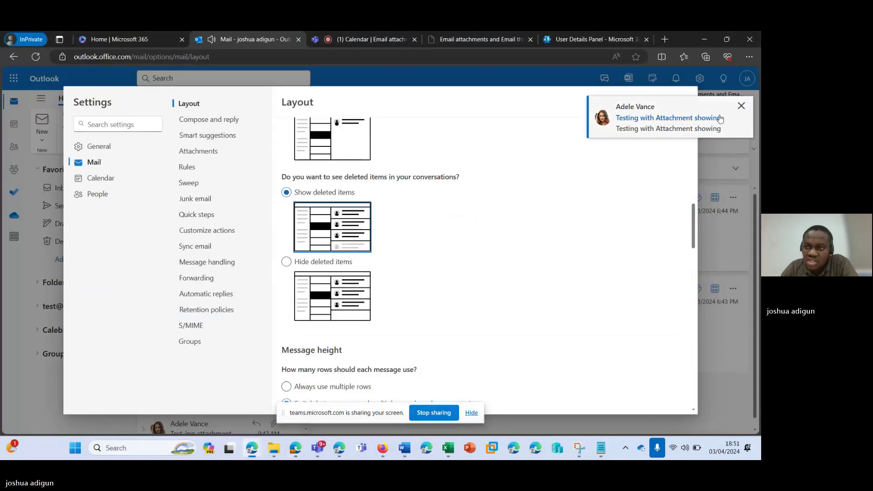
click(682, 102)
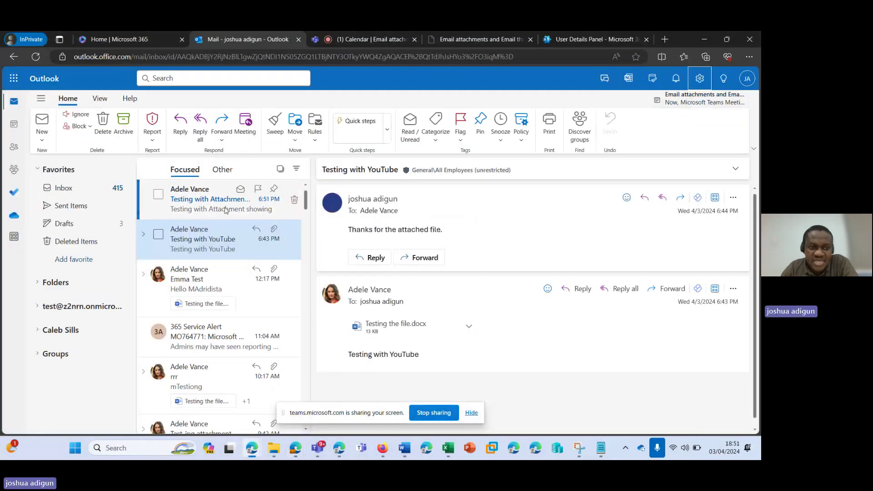
click(210, 204)
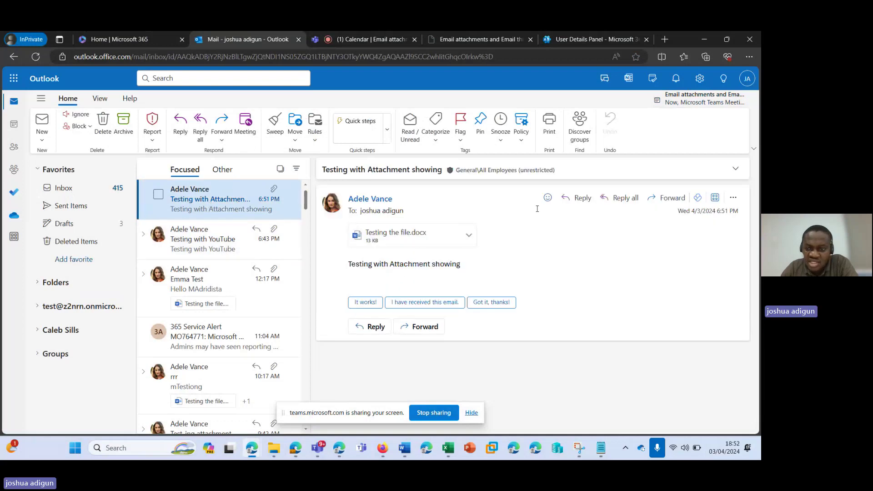
Reply 'Thanks for your email.', fixing the misspelled 'tyour', and send it
click(584, 198)
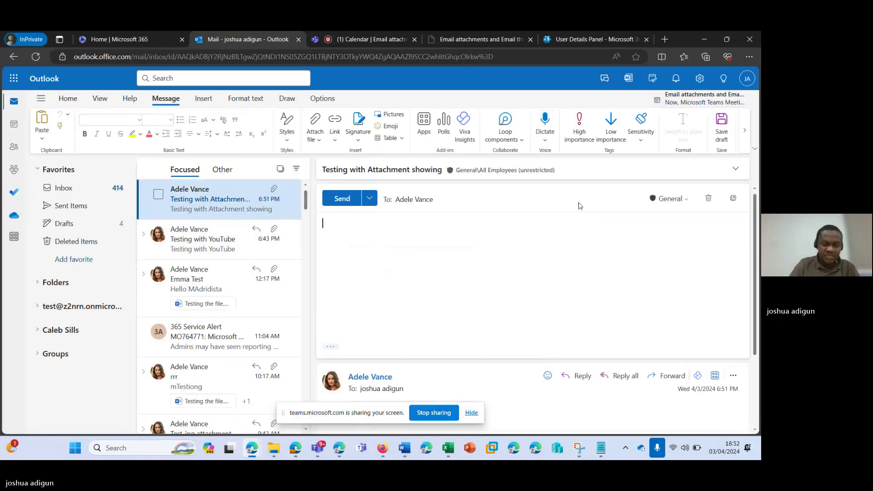
text(Thanks for the)
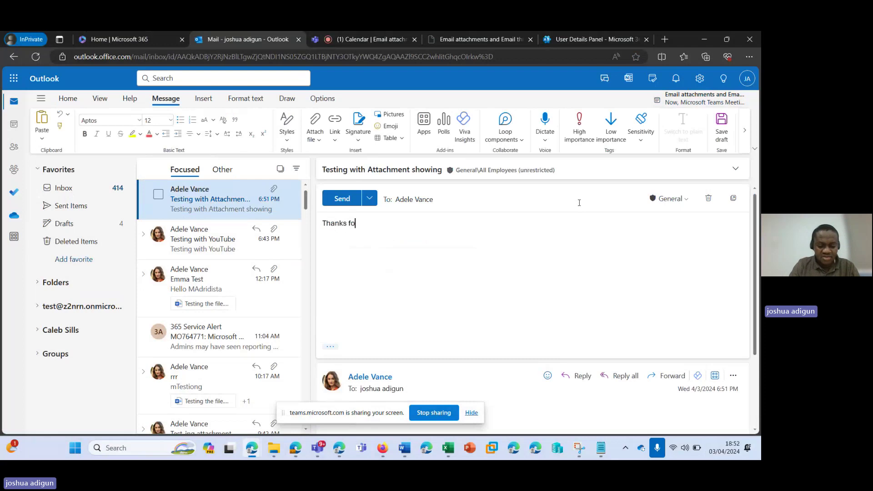
key(BackSpace)
key(BackSpace)
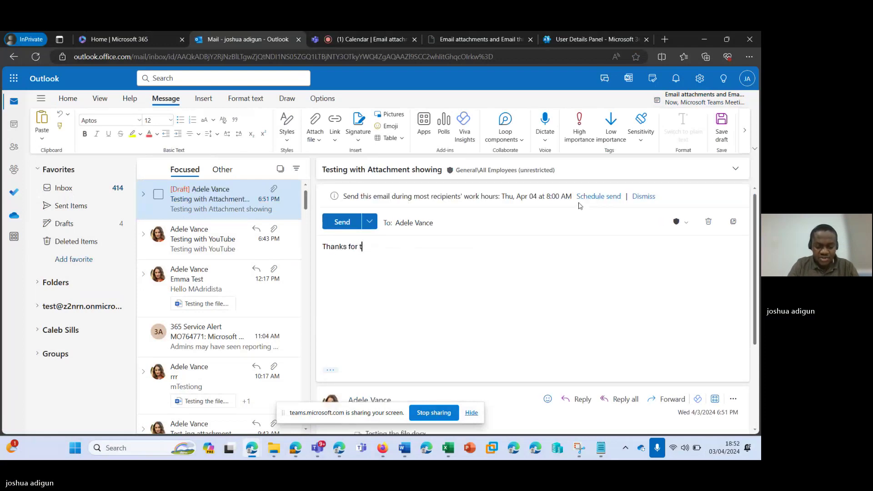
text(your email)
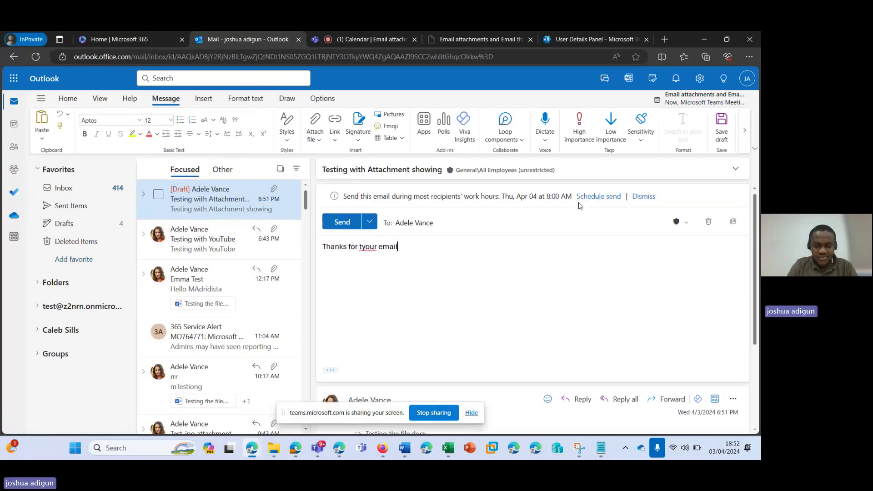
text(.)
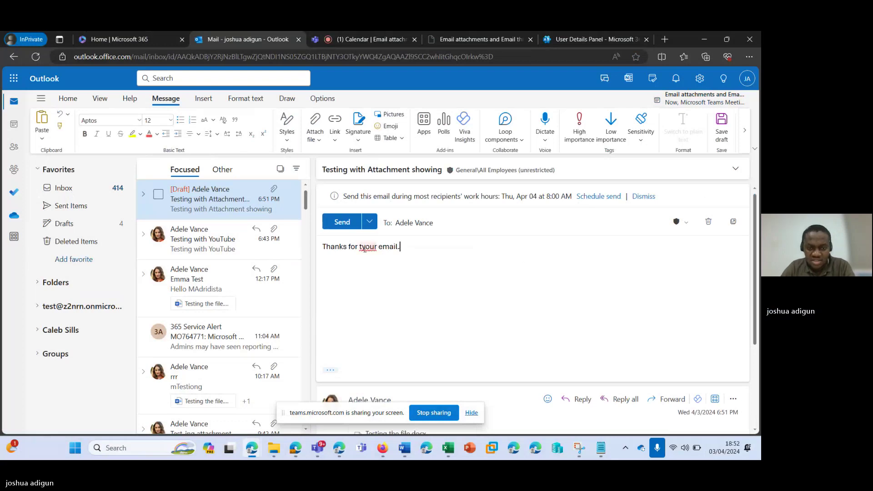
click(361, 248)
click(380, 308)
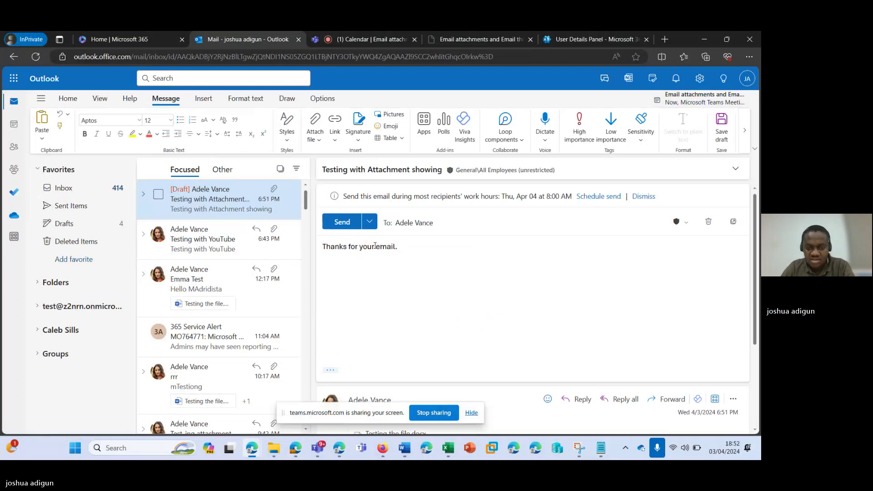
click(340, 225)
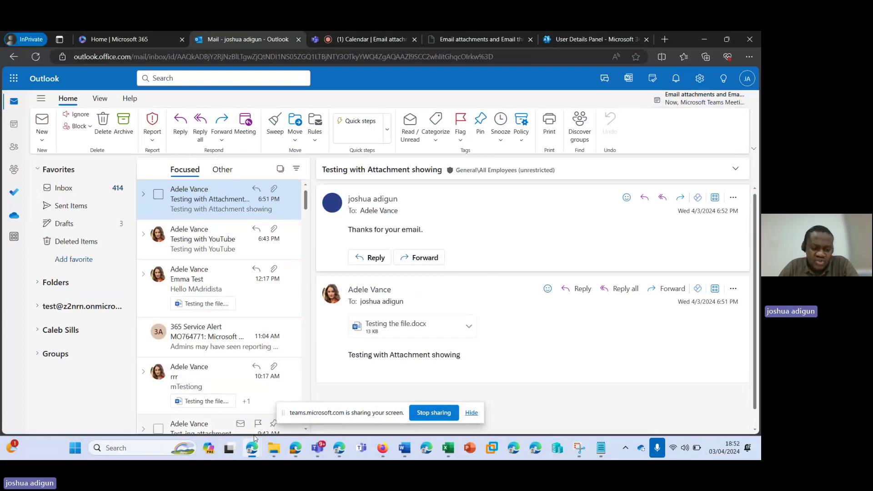
In the sender's Inbox, open the Testing with Attachment showing conversation with the reply on top
mouse_move(296, 448)
click(345, 391)
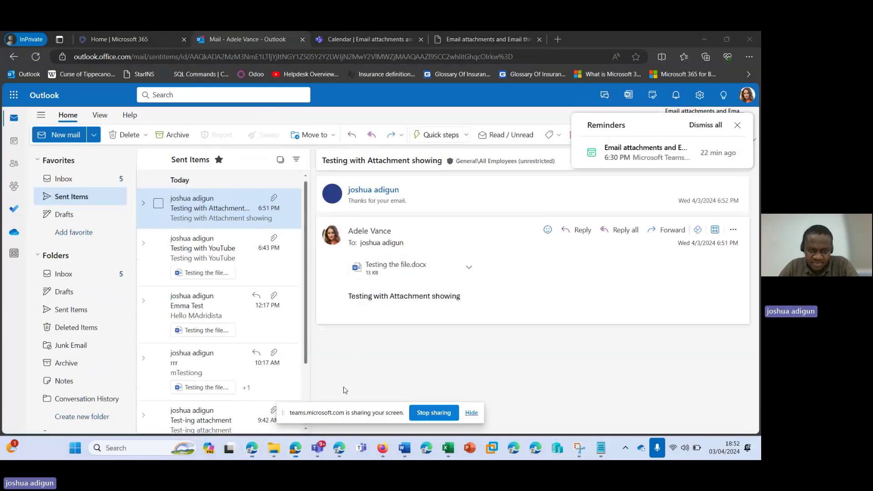
click(77, 275)
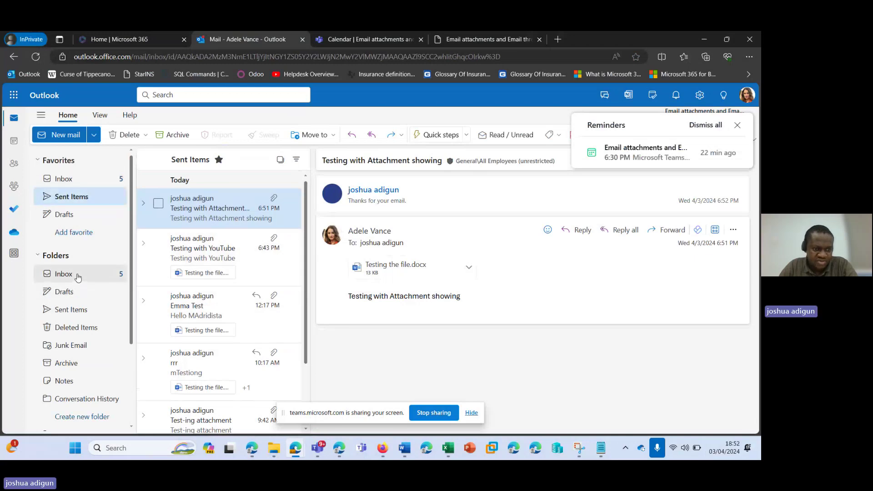
click(218, 190)
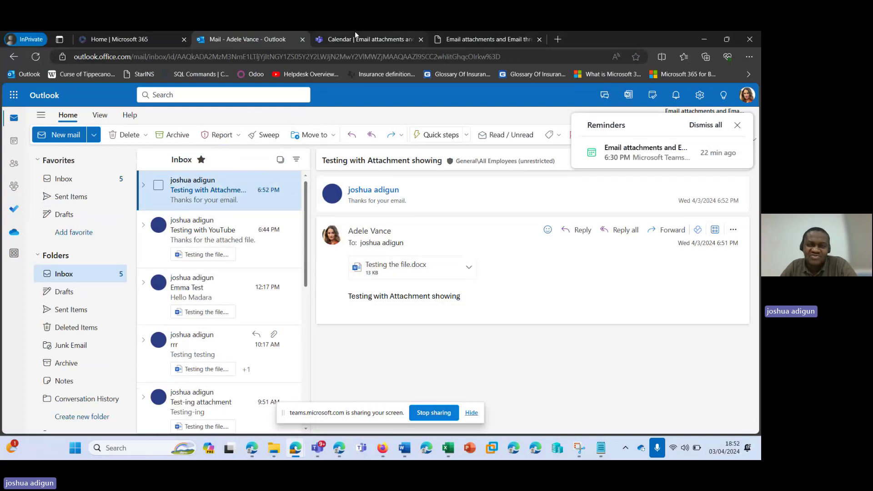
mouse_move(252, 448)
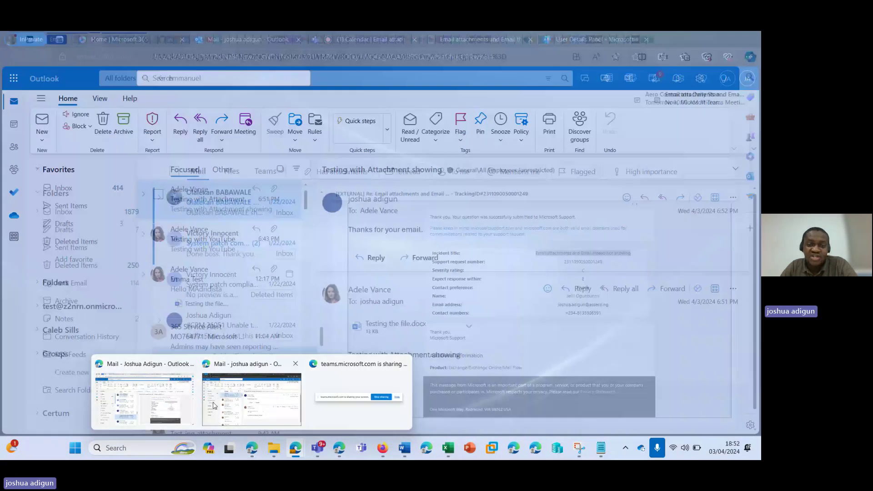
Switch to the Teams meeting tab and reveal Stop recording under More > Record and transcribe
click(251, 399)
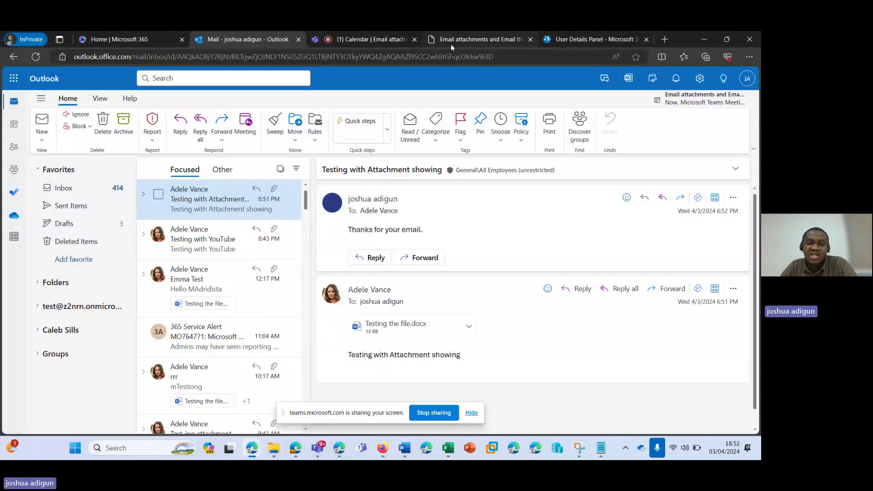
click(364, 36)
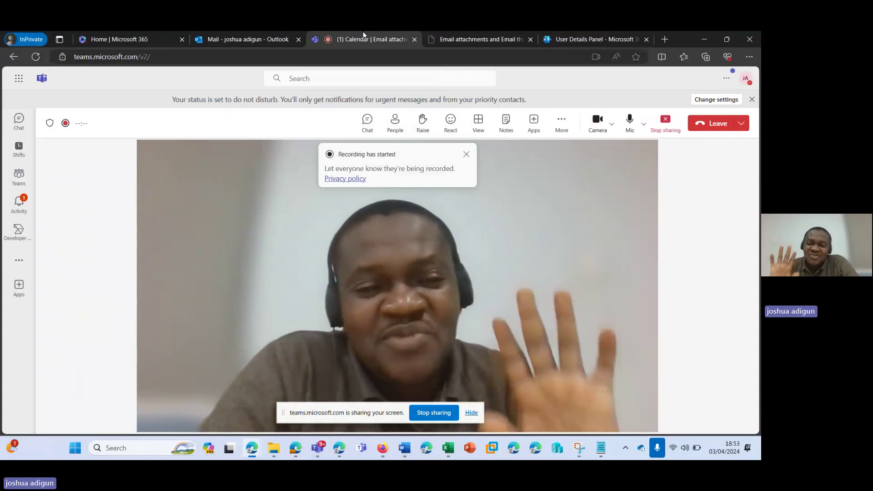
click(555, 118)
mouse_move(587, 150)
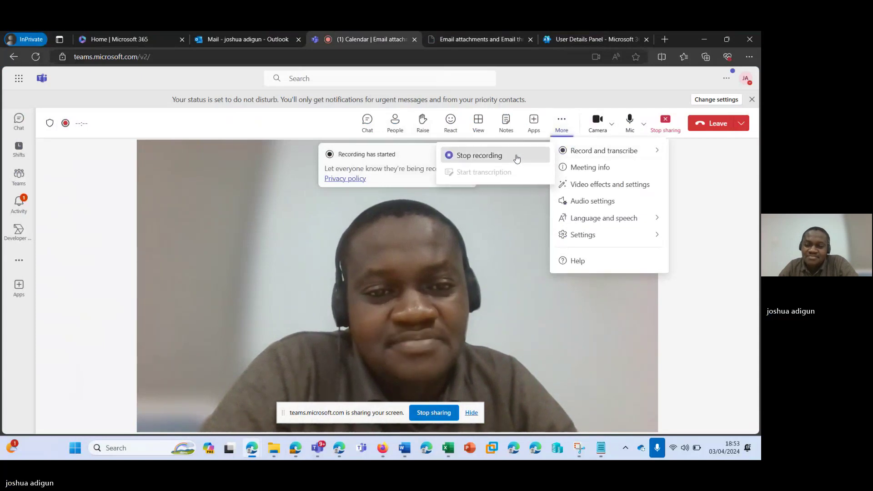